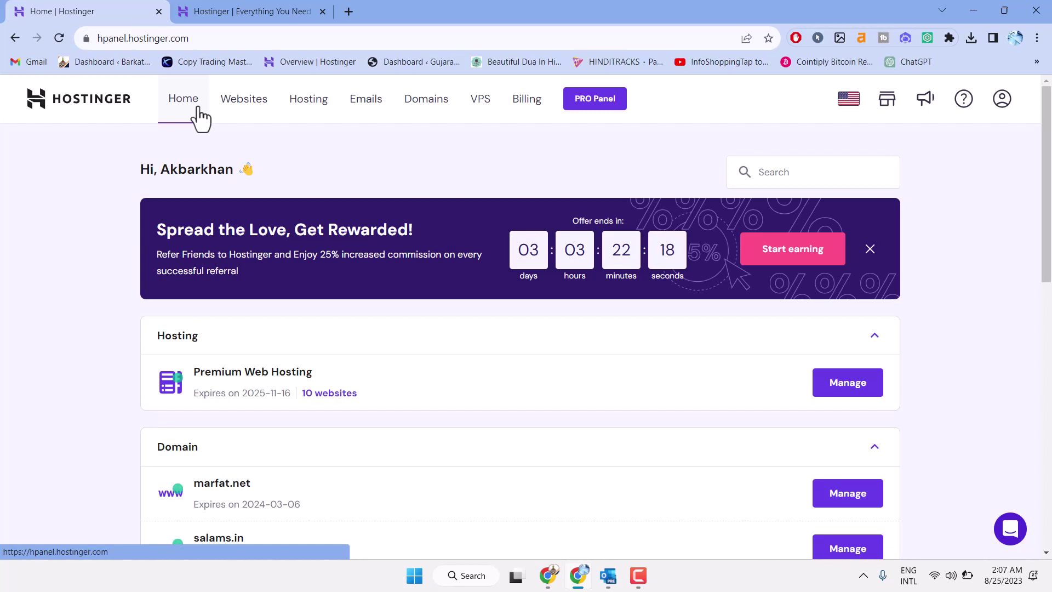
Step: Open the lyricsnani.com hosting dashboard from the Websites list
{"action": "left_click", "coordinate": [197, 108]}
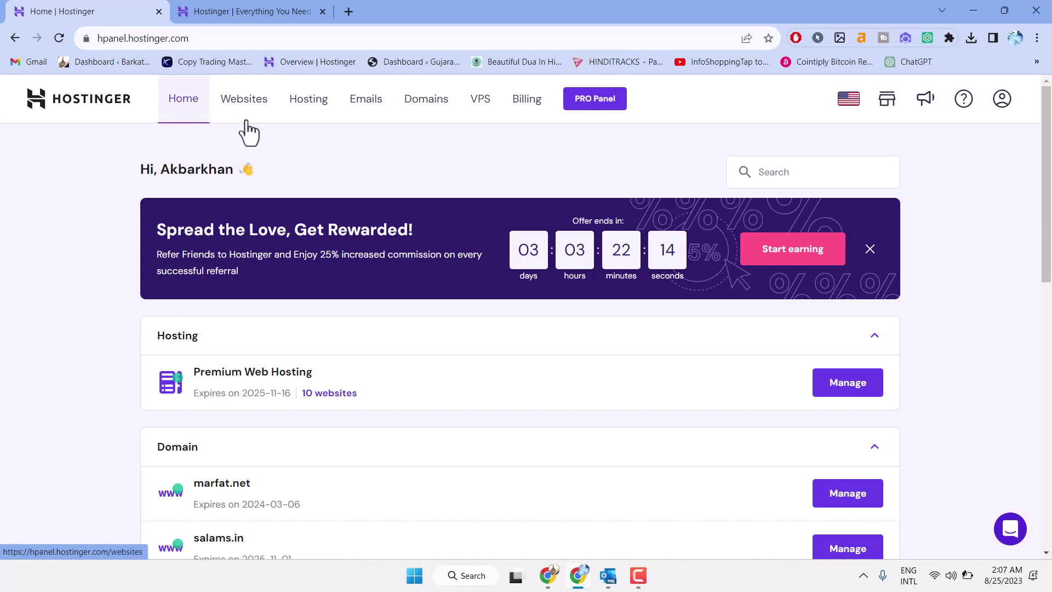
{"action": "left_click", "coordinate": [266, 110]}
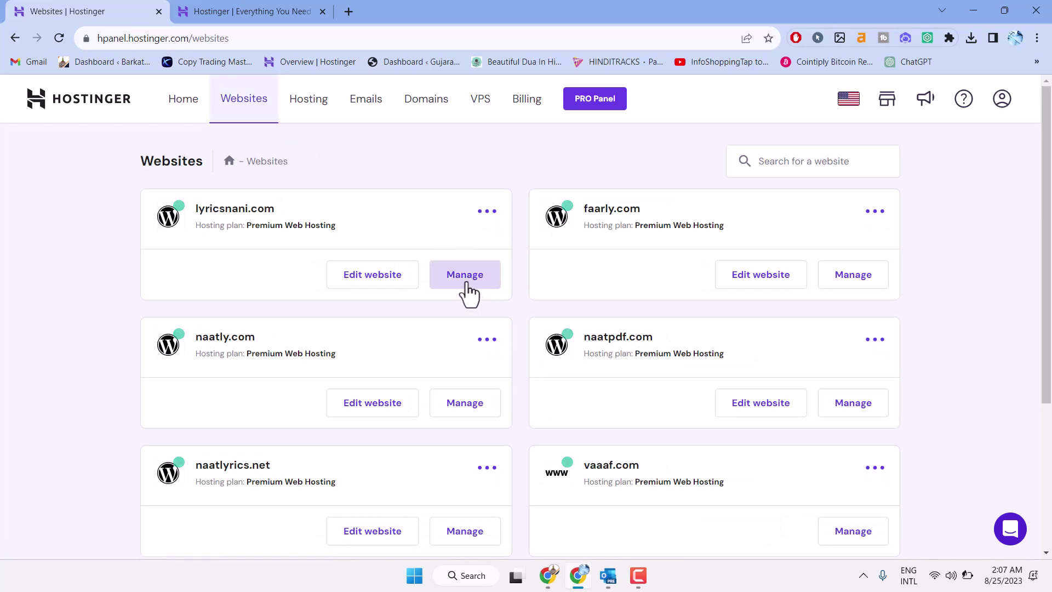
{"action": "left_click", "coordinate": [465, 285]}
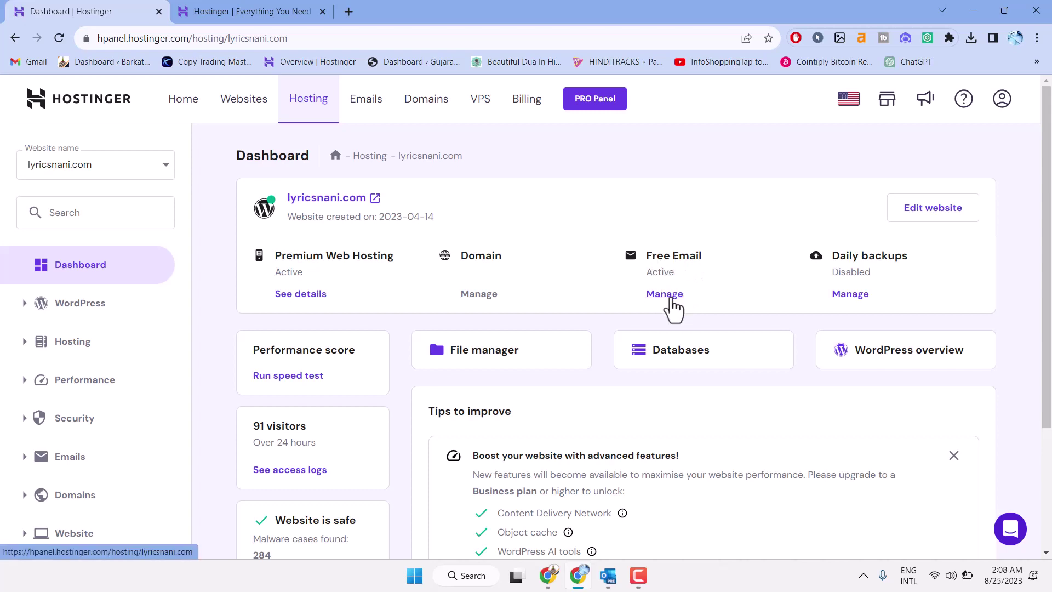
{"action": "left_click", "coordinate": [664, 294]}
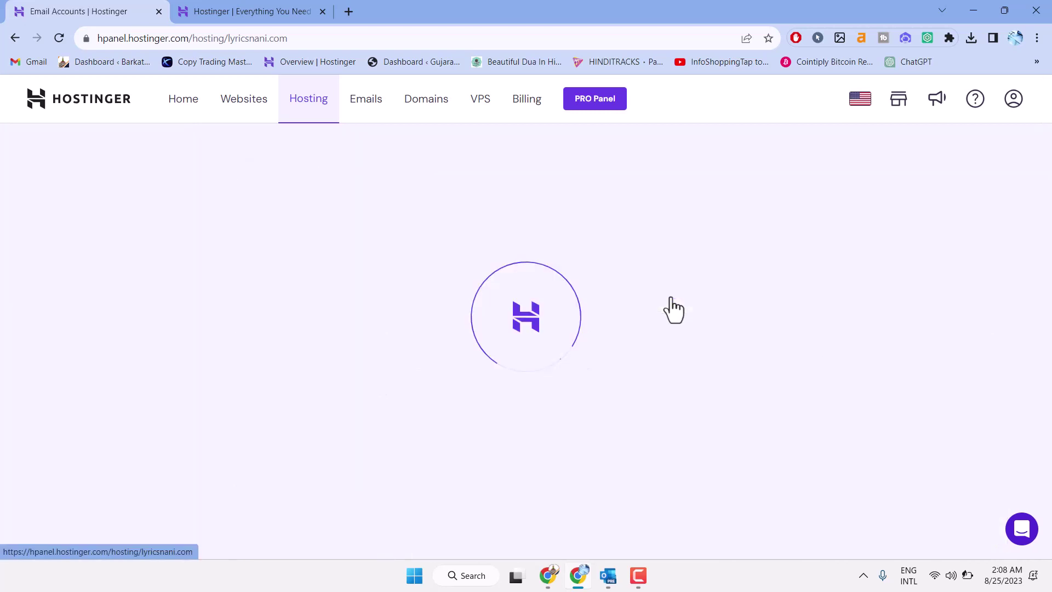
{"action": "left_click", "coordinate": [252, 11]}
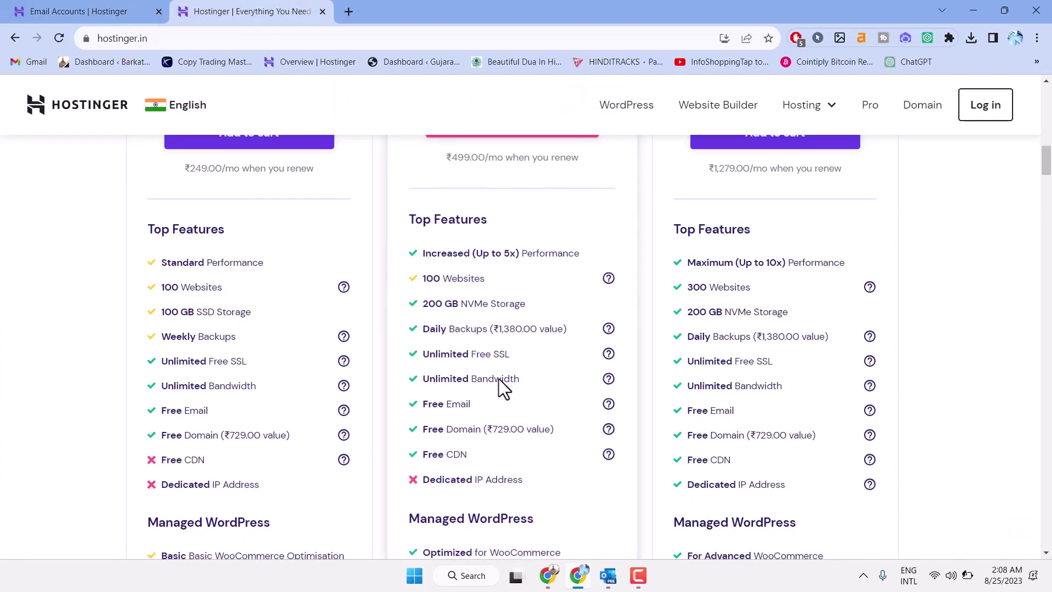
{"action": "scroll", "coordinate": [500, 379], "scroll_direction": "up", "scroll_amount": 5}
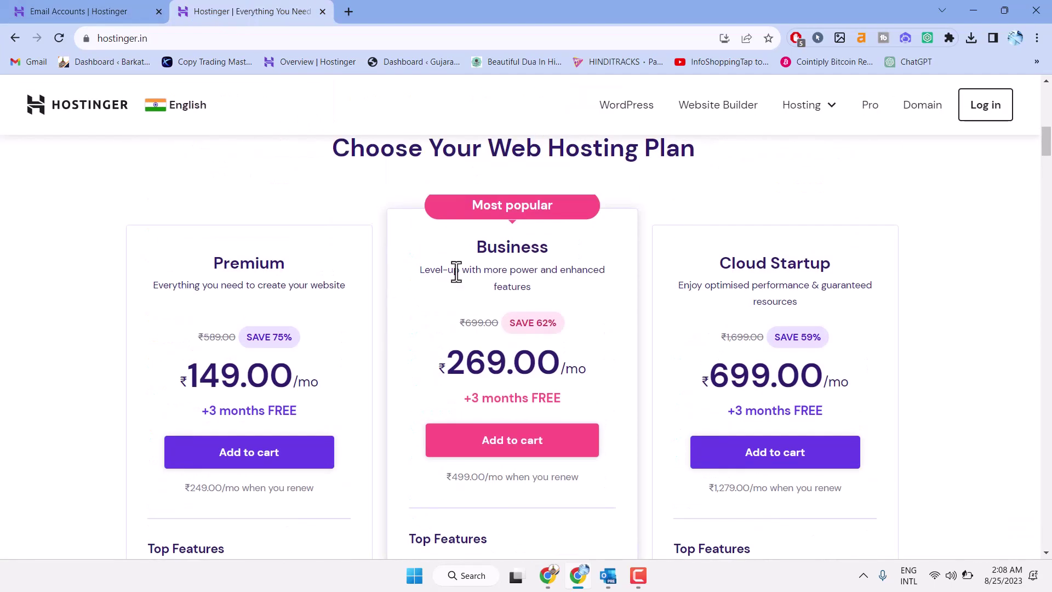
{"action": "scroll", "coordinate": [405, 263], "scroll_direction": "down", "scroll_amount": 7}
{"action": "scroll", "coordinate": [406, 265], "scroll_direction": "down", "scroll_amount": 3}
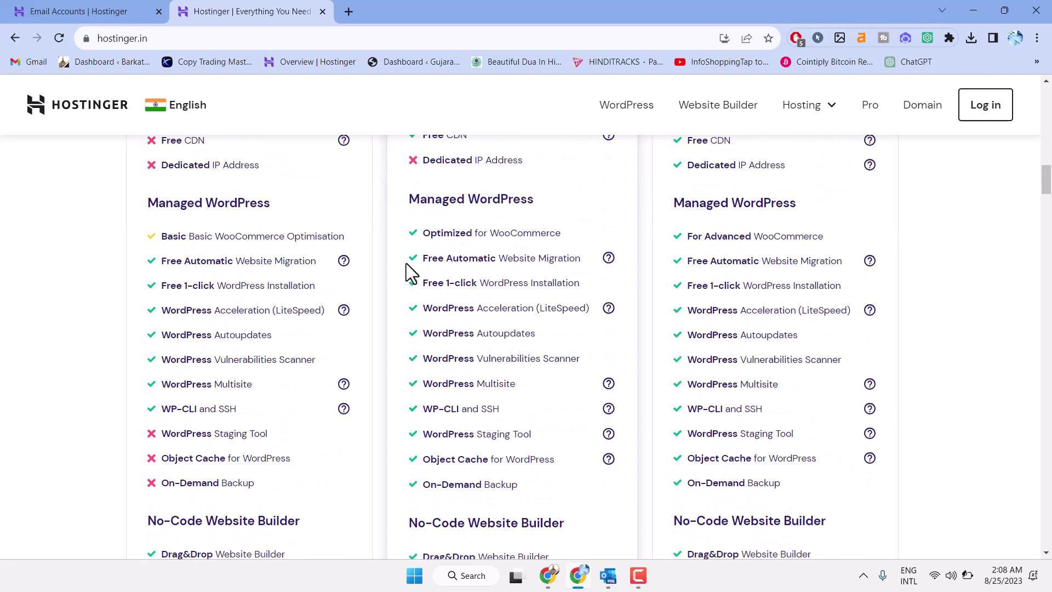
{"action": "scroll", "coordinate": [406, 264], "scroll_direction": "up", "scroll_amount": 5}
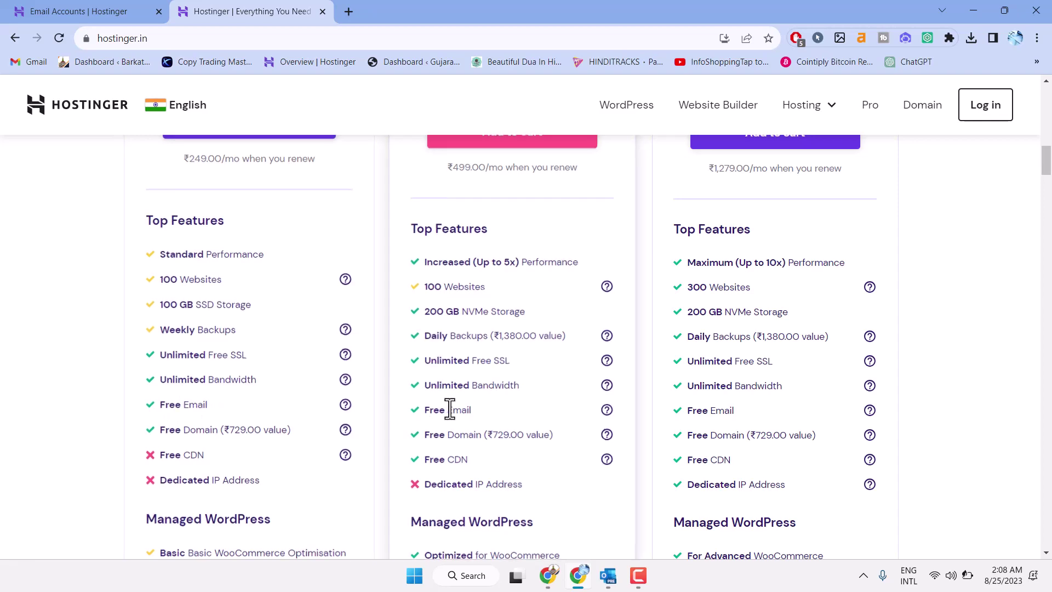
{"action": "left_click", "coordinate": [87, 4]}
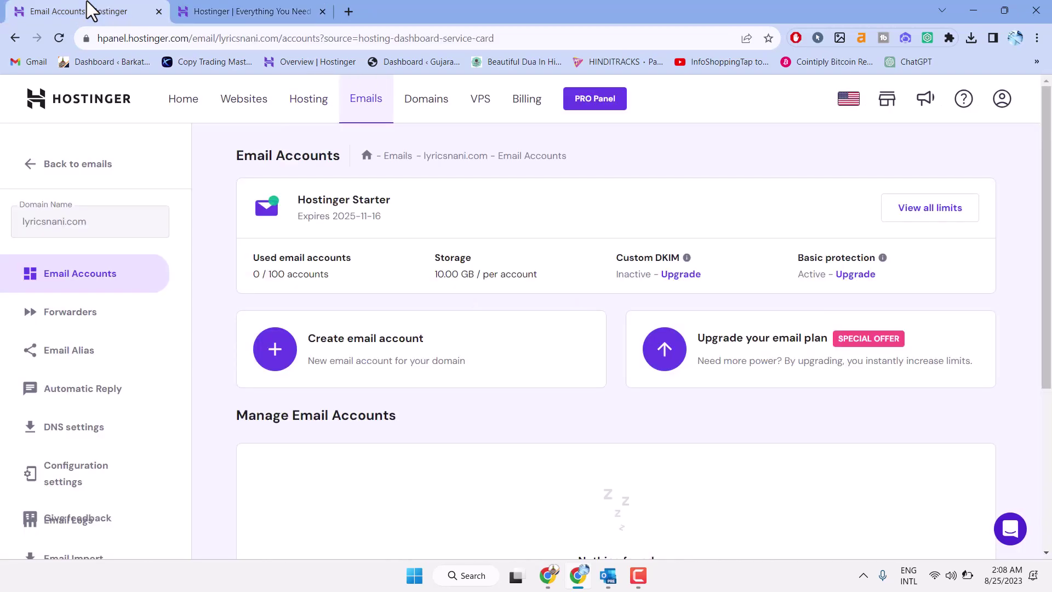
{"action": "scroll", "coordinate": [496, 353], "scroll_direction": "down", "scroll_amount": 3}
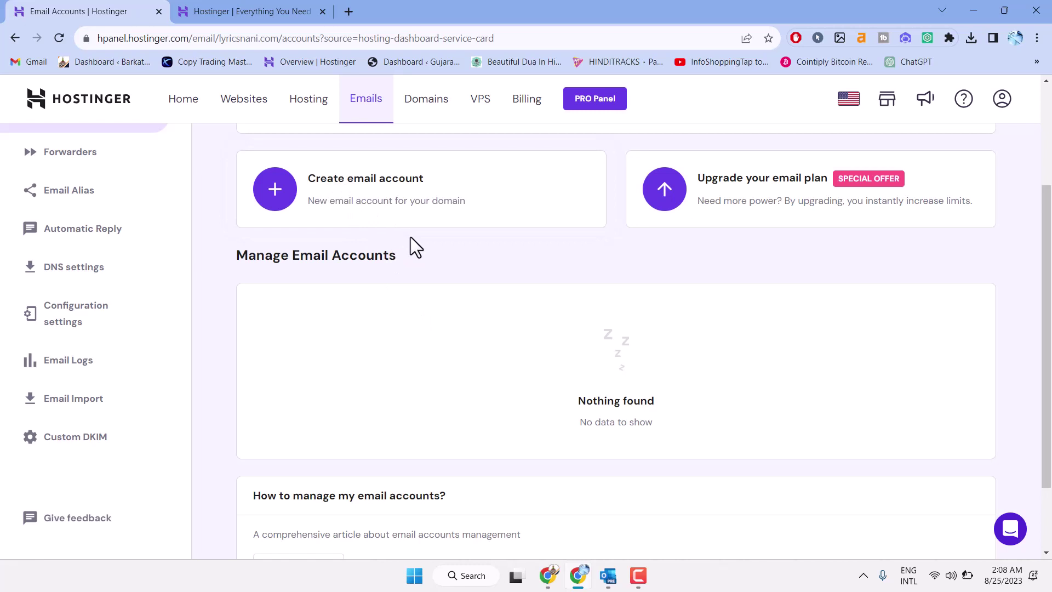
{"action": "scroll", "coordinate": [410, 236], "scroll_direction": "up", "scroll_amount": 3}
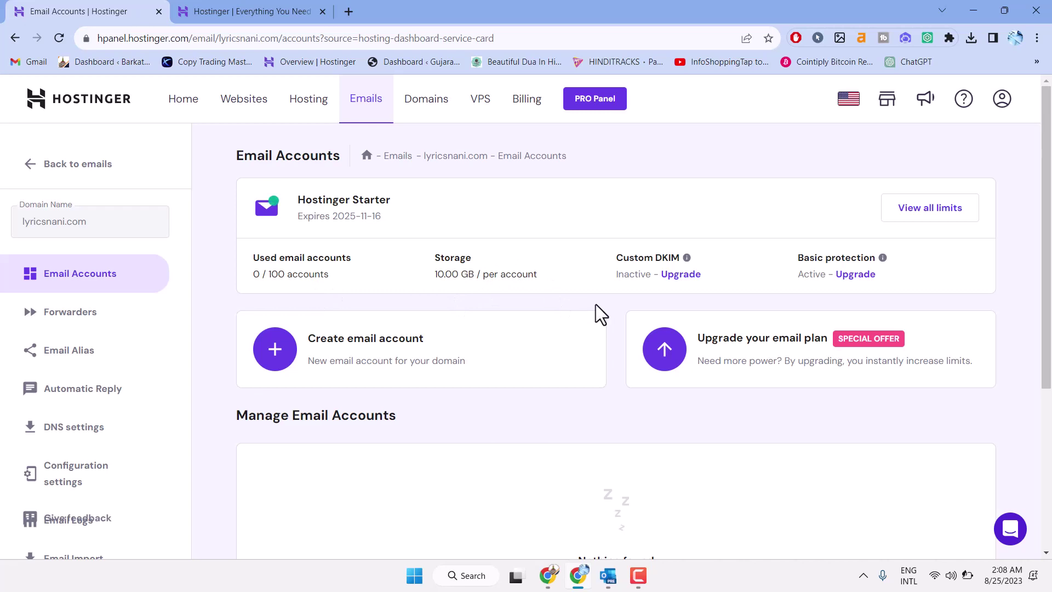
{"action": "left_click", "coordinate": [328, 356]}
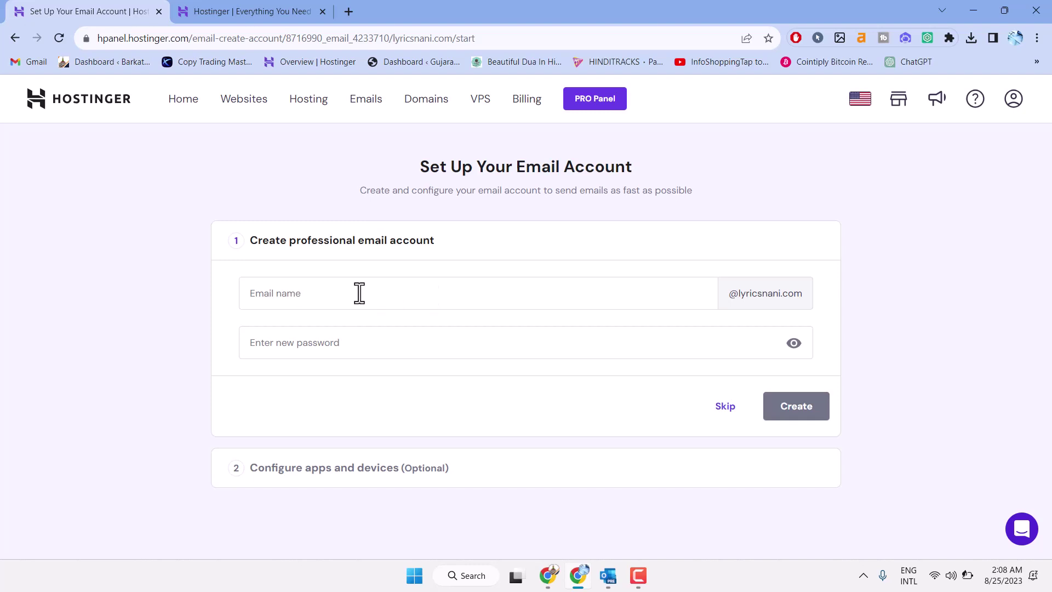
{"action": "left_click", "coordinate": [339, 291]}
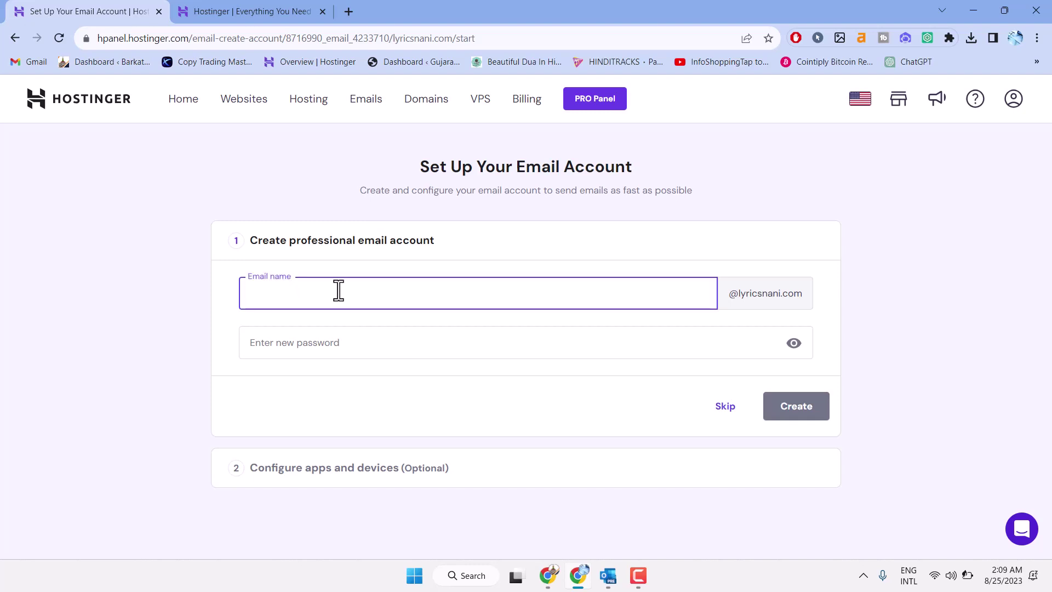
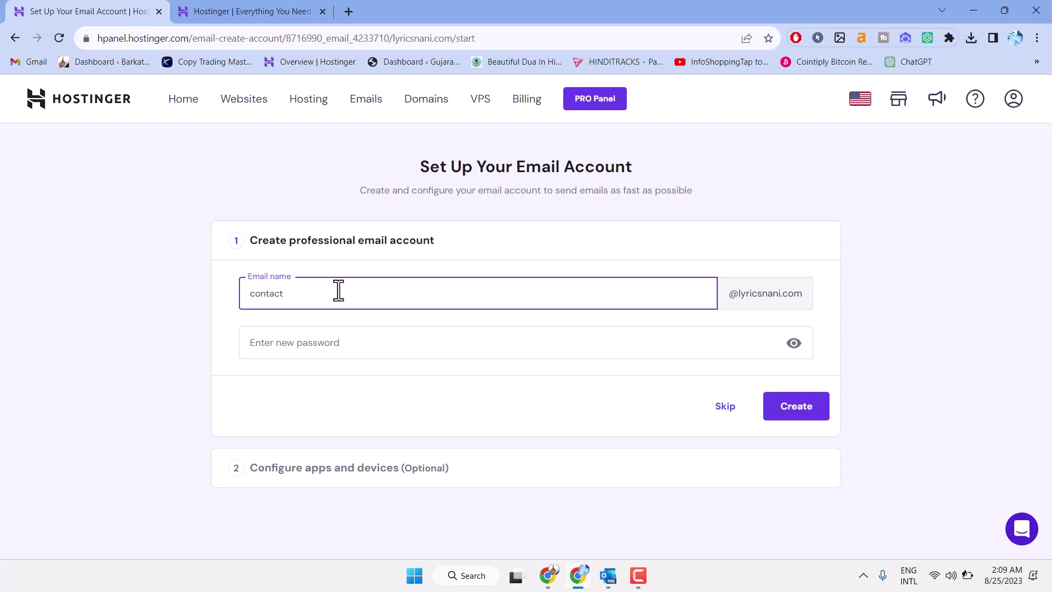
{"action": "left_click", "coordinate": [313, 345]}
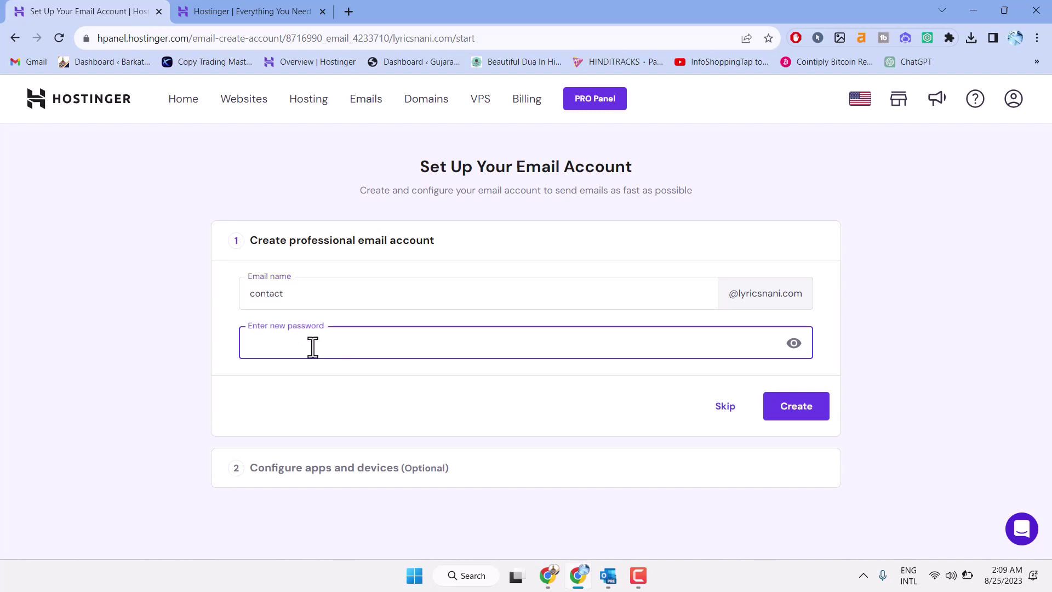
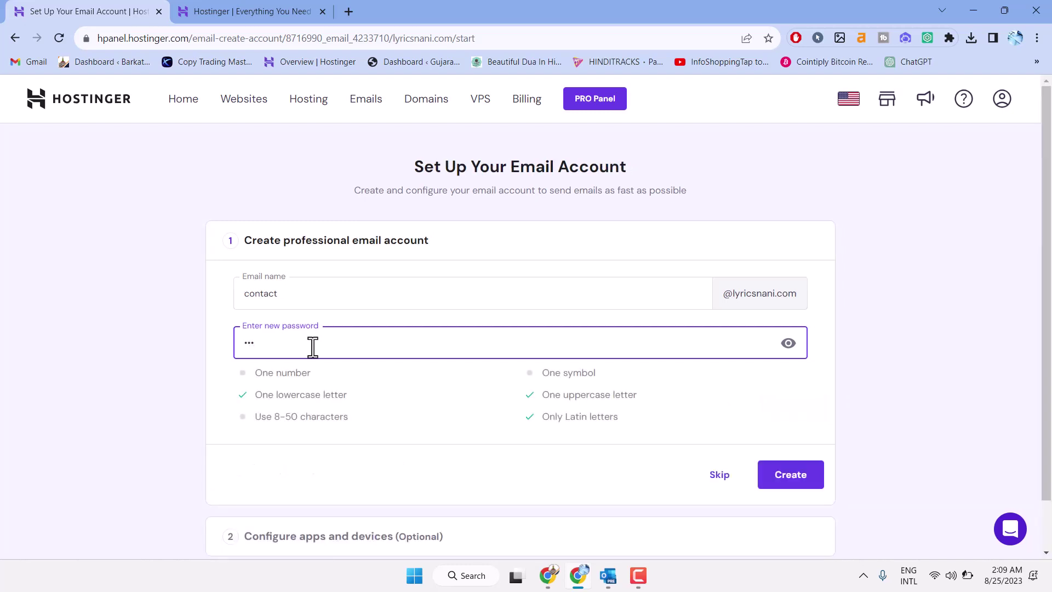
{"action": "left_click", "coordinate": [791, 475]}
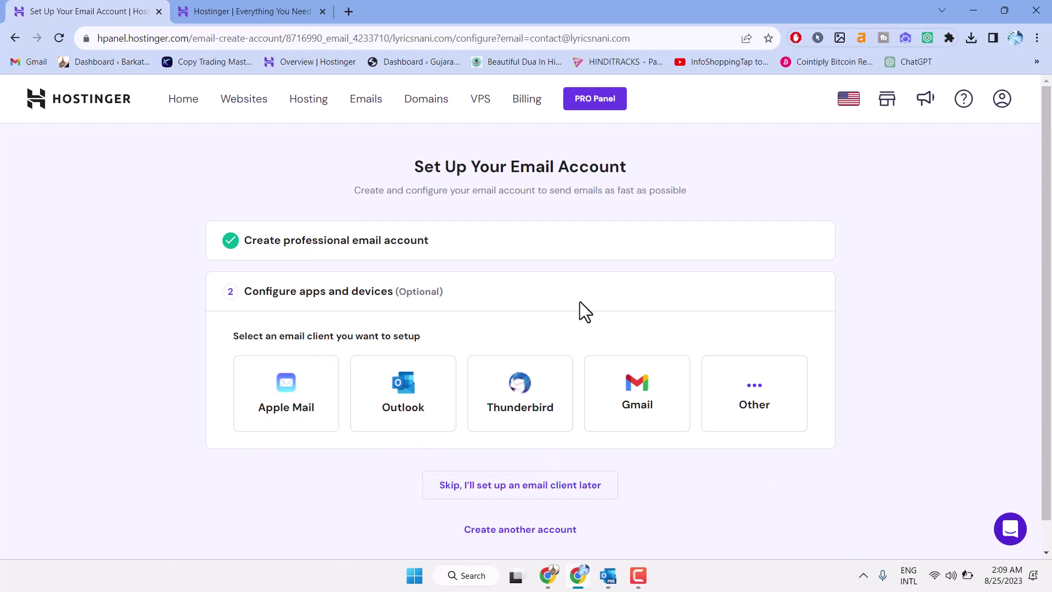
Step: Show Gmail Desktop setup details: pop.hostinger.com port 995 and smtp.hostinger.com port 465 with SSL
{"action": "scroll", "coordinate": [602, 321], "scroll_direction": "down", "scroll_amount": 1}
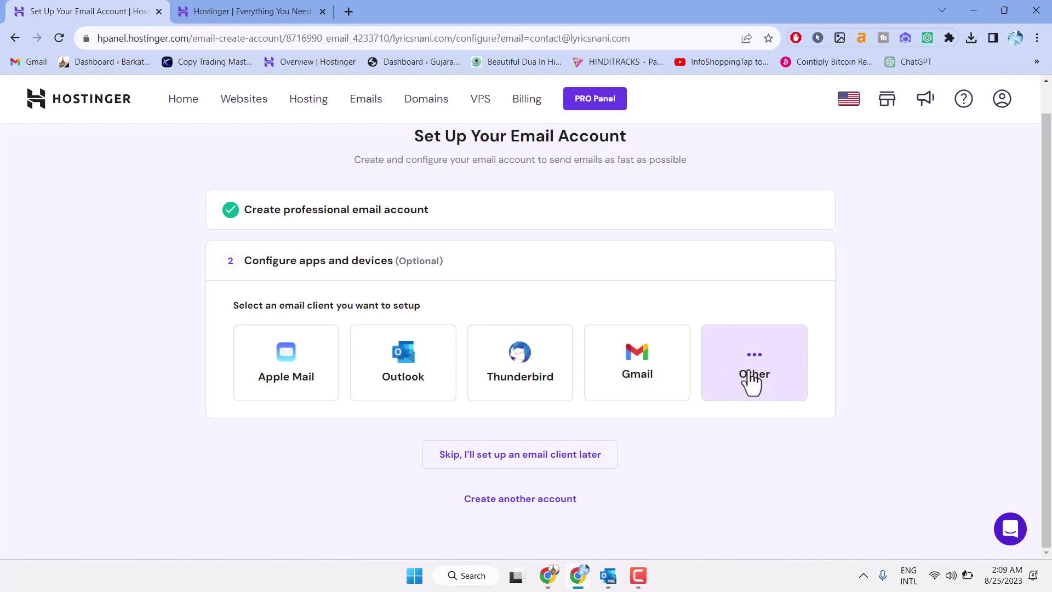
{"action": "left_click", "coordinate": [630, 383]}
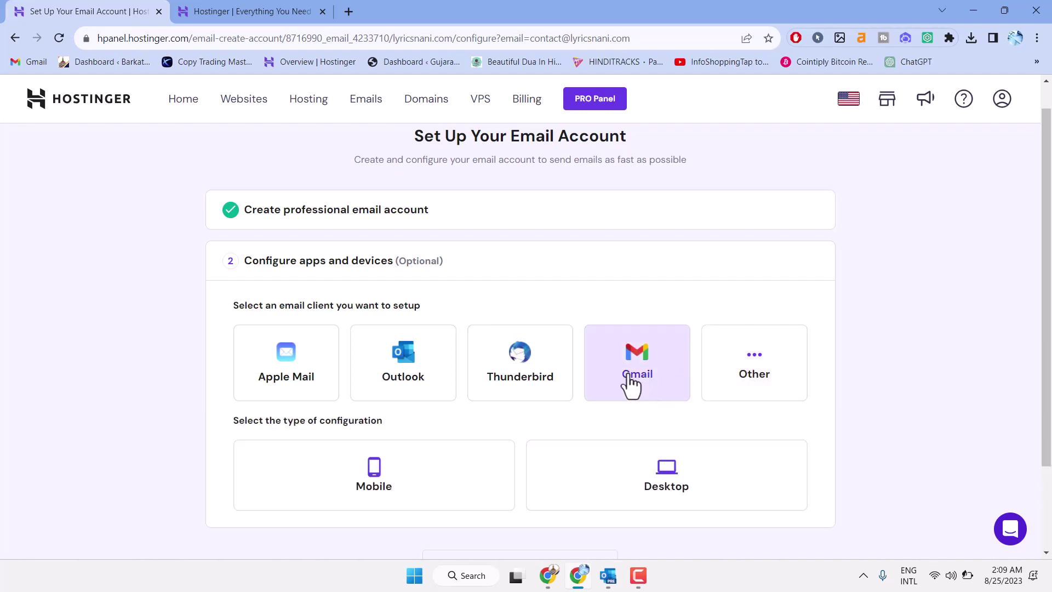
{"action": "scroll", "coordinate": [521, 395], "scroll_direction": "down", "scroll_amount": 2}
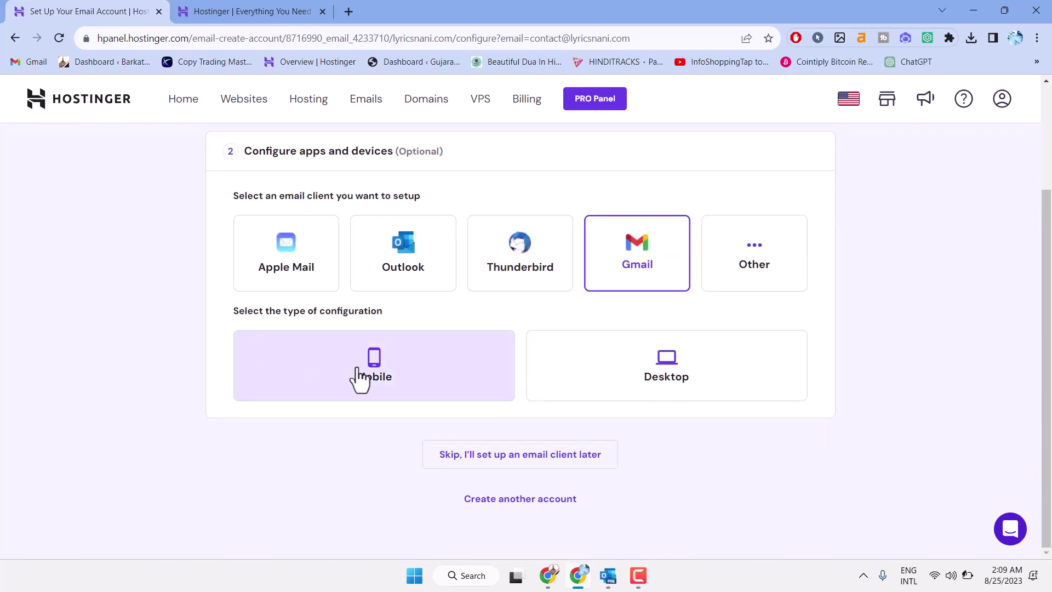
{"action": "left_click", "coordinate": [681, 395]}
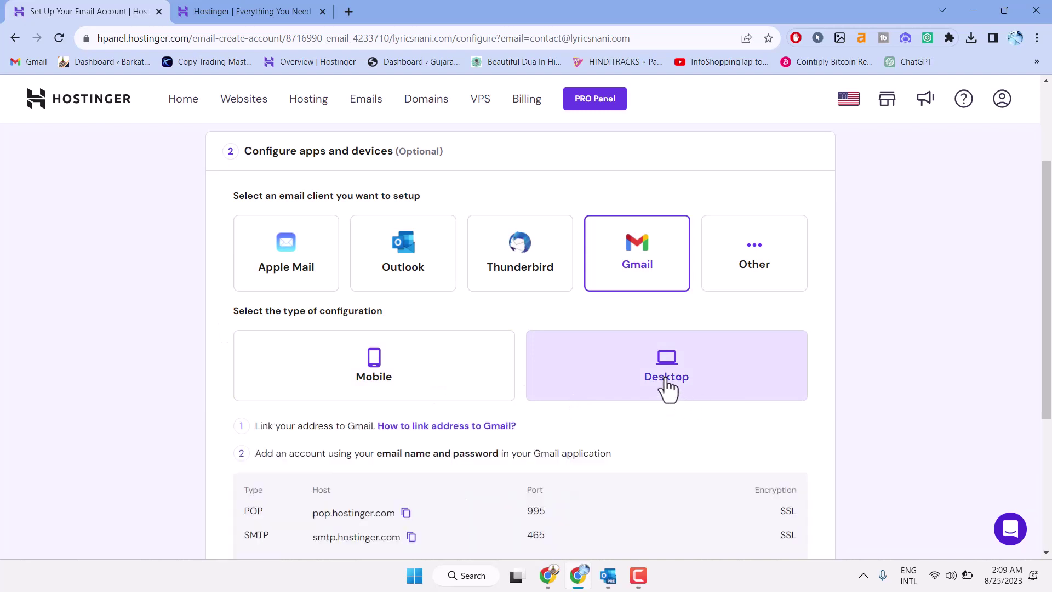
{"action": "scroll", "coordinate": [564, 349], "scroll_direction": "down", "scroll_amount": 4}
{"action": "scroll", "coordinate": [568, 345], "scroll_direction": "up", "scroll_amount": 3}
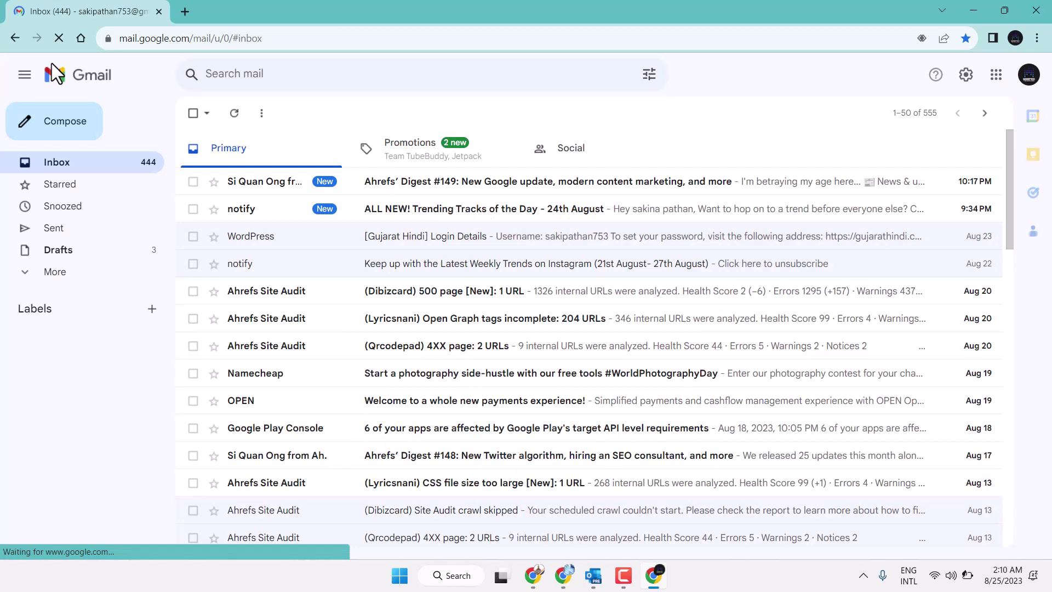
Step: Open Gmail's full settings on the Accounts and Import tab
{"action": "left_click", "coordinate": [963, 82]}
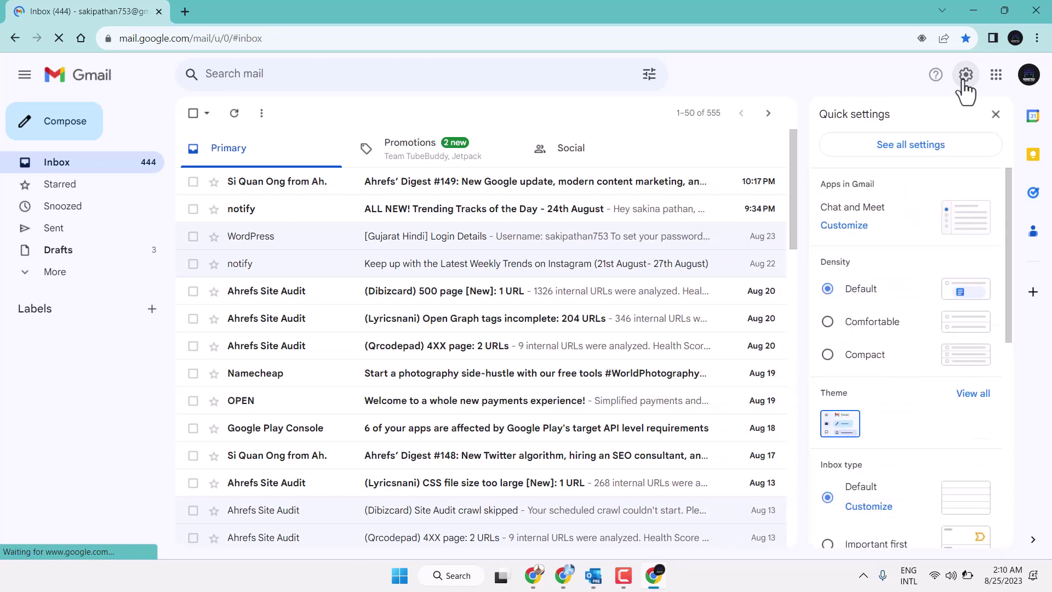
{"action": "left_click", "coordinate": [905, 156]}
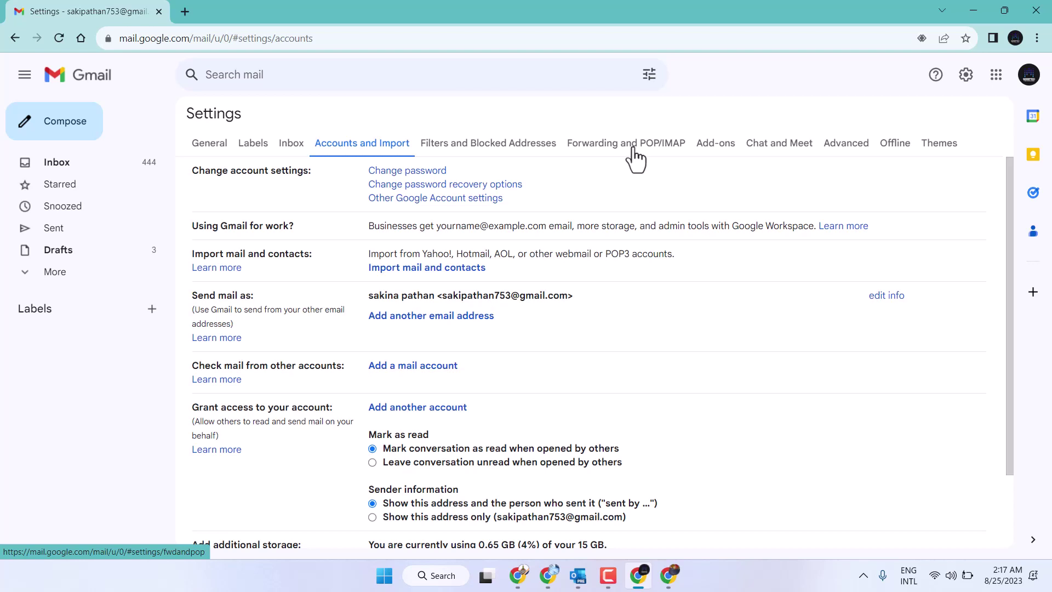
Step: Review Gmail's Forwarding and POP/IMAP tab, where POP is disabled and IMAP enabled
{"action": "left_click", "coordinate": [635, 159]}
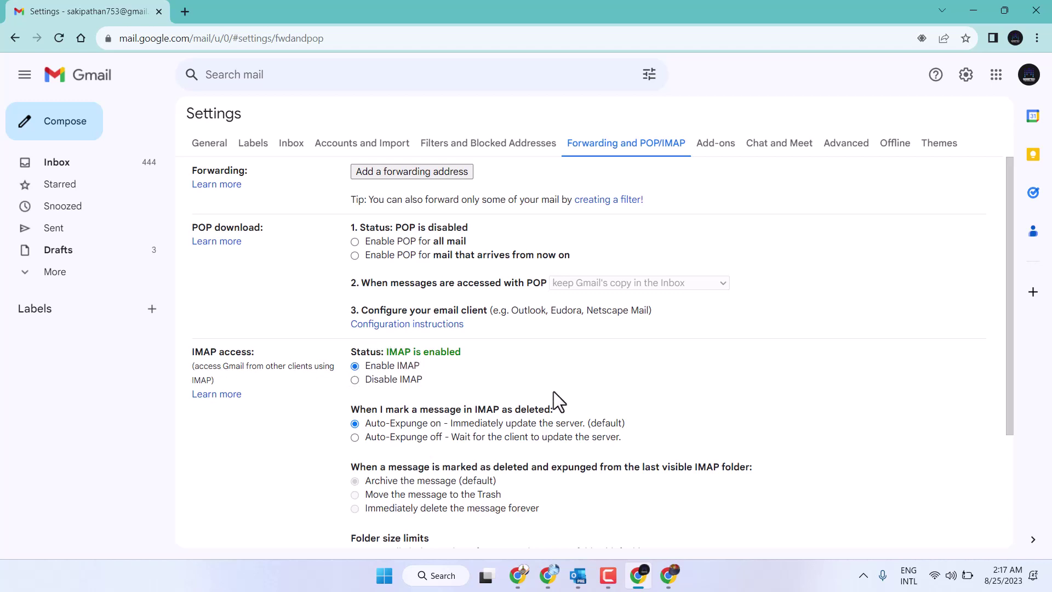
{"action": "scroll", "coordinate": [553, 391], "scroll_direction": "down", "scroll_amount": 3}
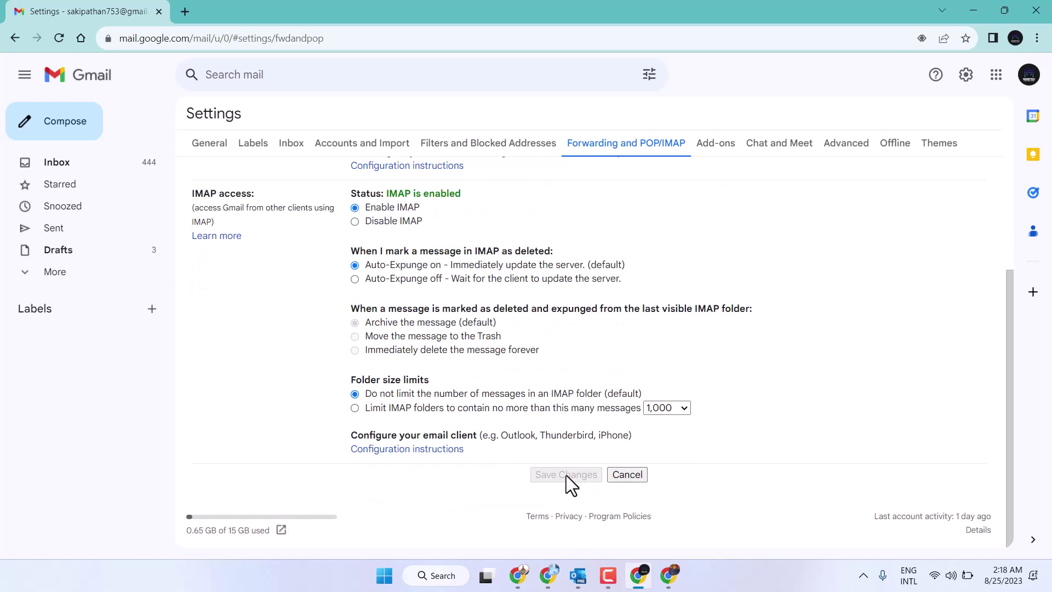
{"action": "scroll", "coordinate": [550, 382], "scroll_direction": "up", "scroll_amount": 3}
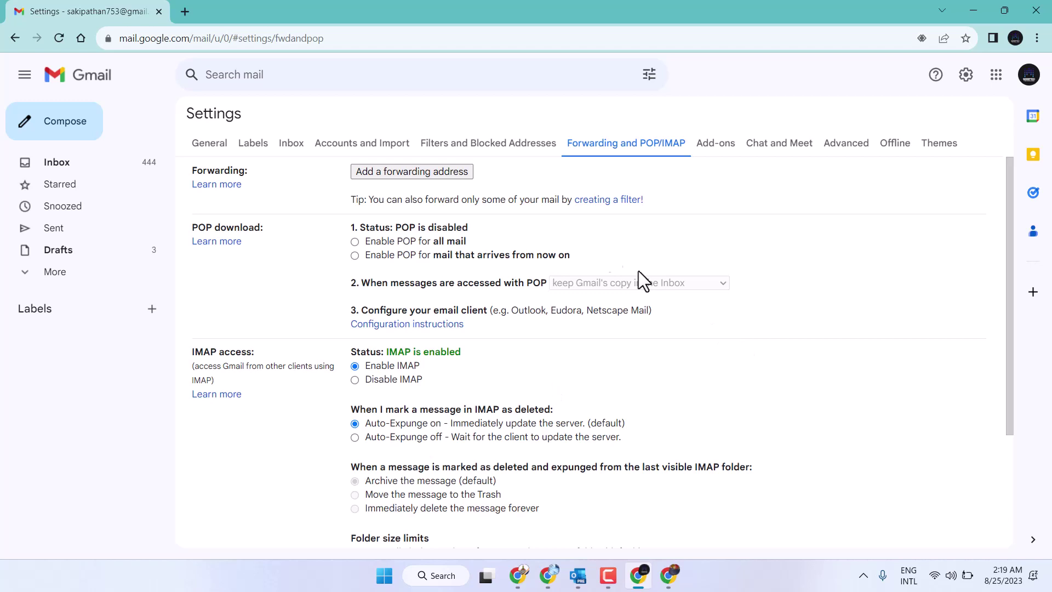
Step: Open the Add a mail account window from Accounts and Import, then return to Hostinger's instructions
{"action": "left_click", "coordinate": [370, 153]}
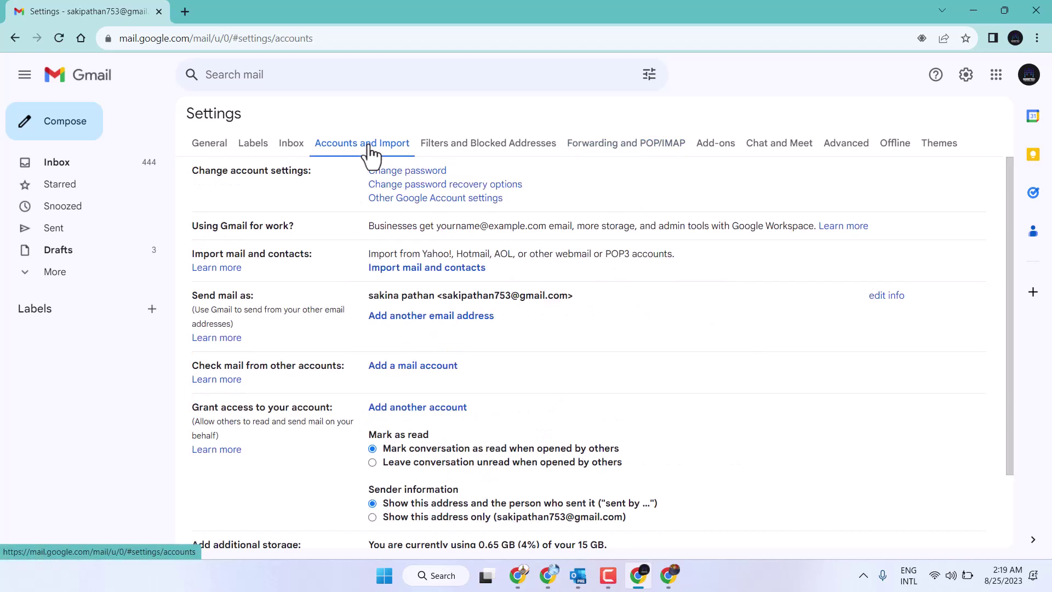
{"action": "scroll", "coordinate": [545, 293], "scroll_direction": "down", "scroll_amount": 2}
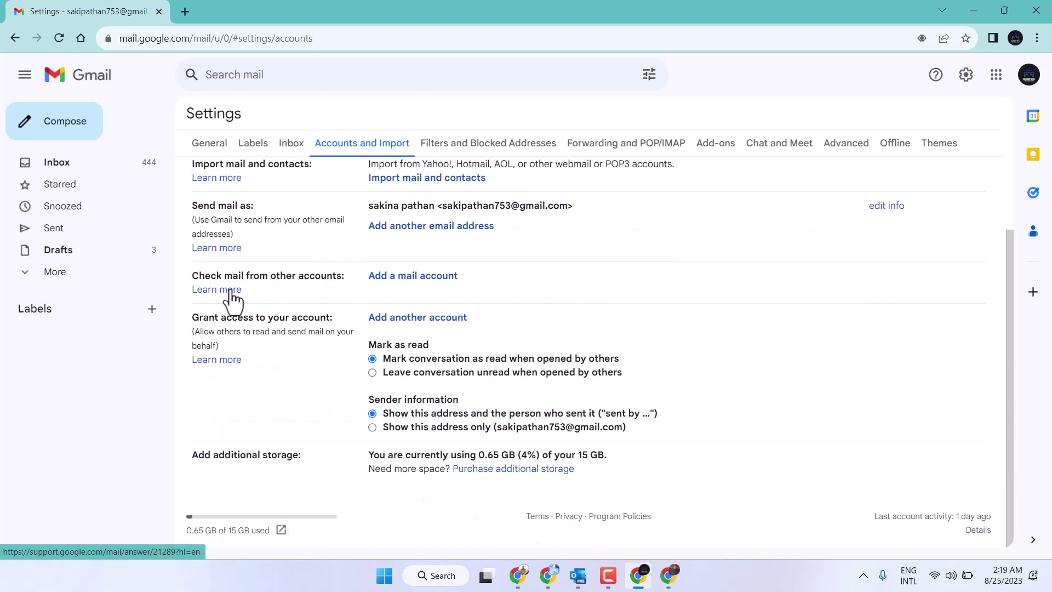
{"action": "left_click", "coordinate": [434, 277]}
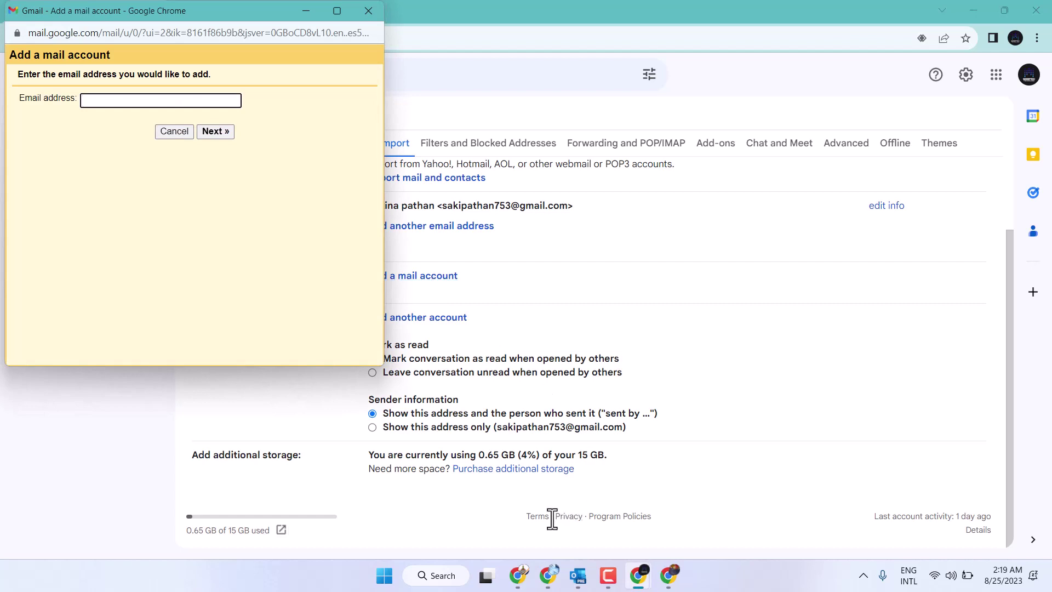
{"action": "left_click", "coordinate": [548, 575]}
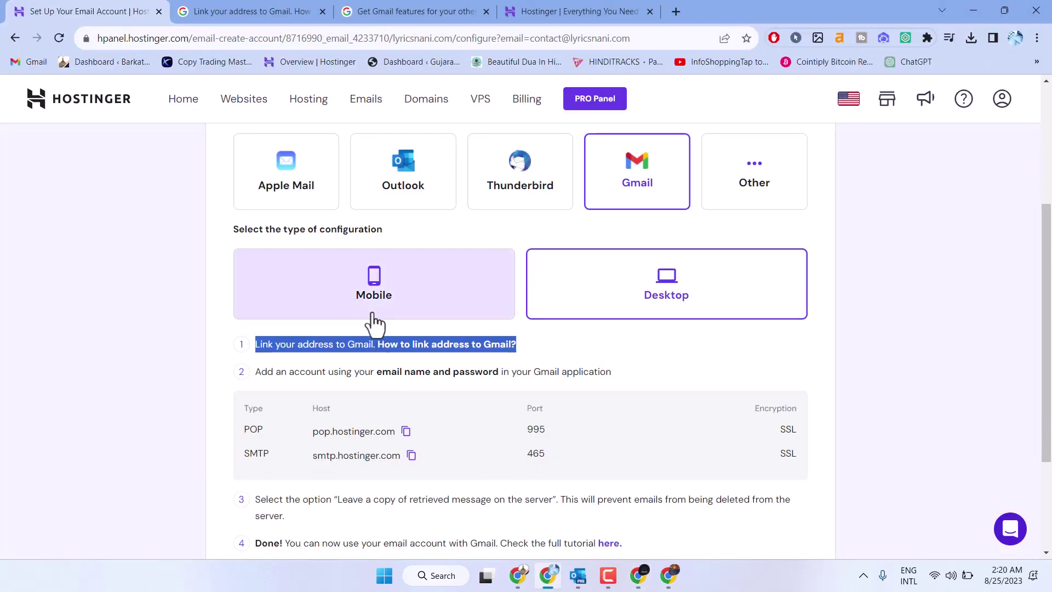
{"action": "scroll", "coordinate": [372, 317], "scroll_direction": "up", "scroll_amount": 3}
{"action": "scroll", "coordinate": [372, 315], "scroll_direction": "down", "scroll_amount": 2}
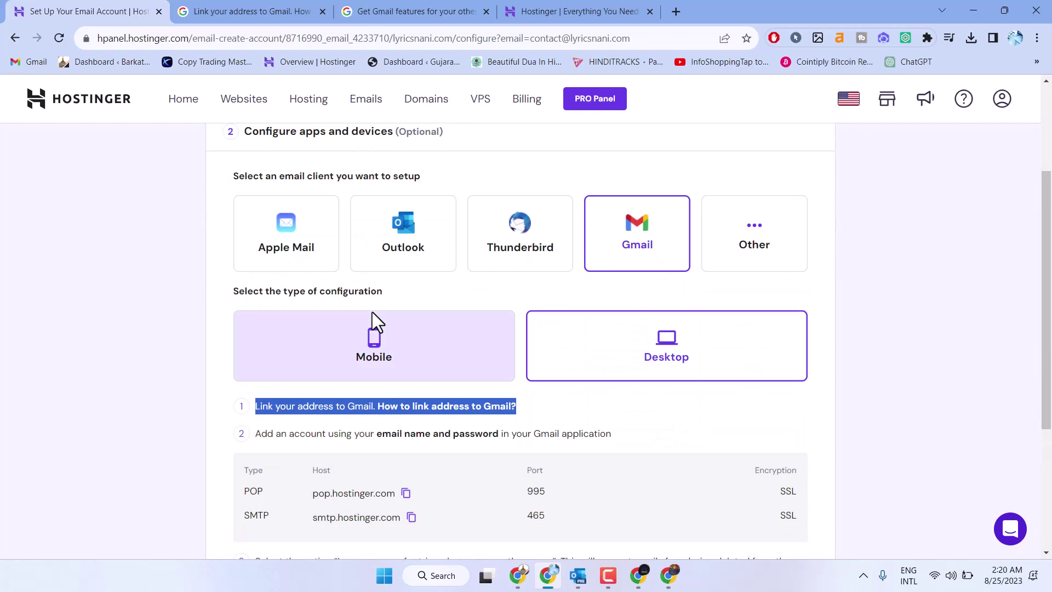
{"action": "scroll", "coordinate": [372, 315], "scroll_direction": "down", "scroll_amount": 4}
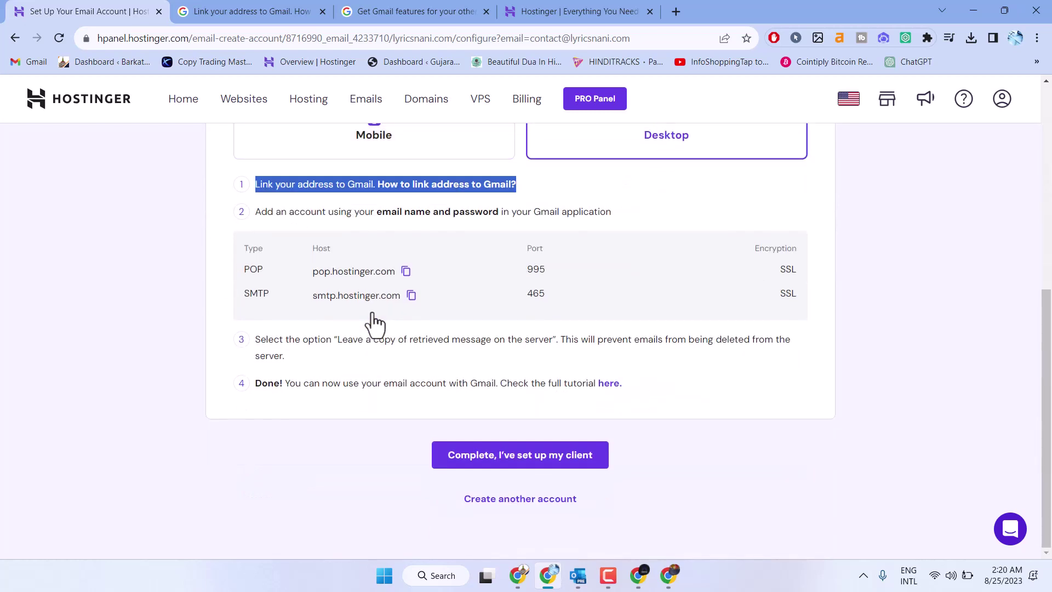
{"action": "left_click", "coordinate": [649, 578]}
Step: Enter the suggested business email address in the Add a mail account window and continue
{"action": "left_click", "coordinate": [692, 517]}
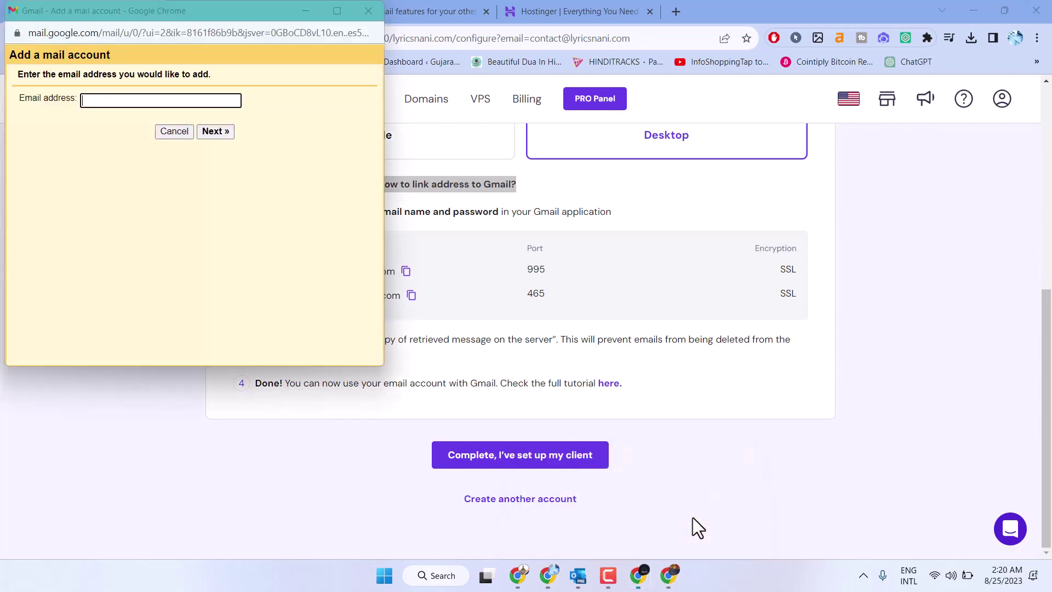
{"action": "left_click", "coordinate": [141, 100]}
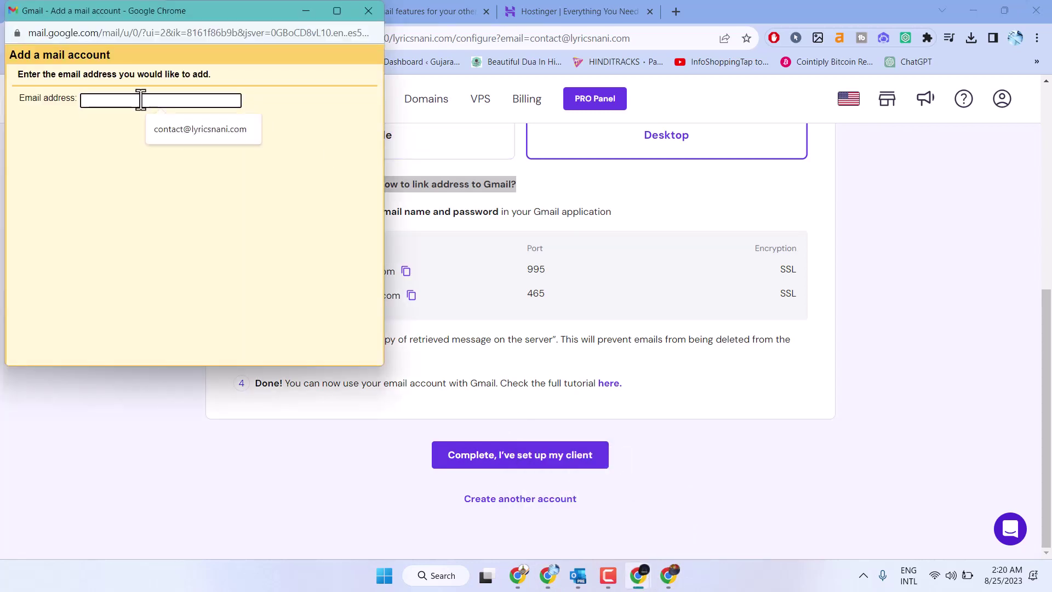
{"action": "left_click", "coordinate": [165, 132]}
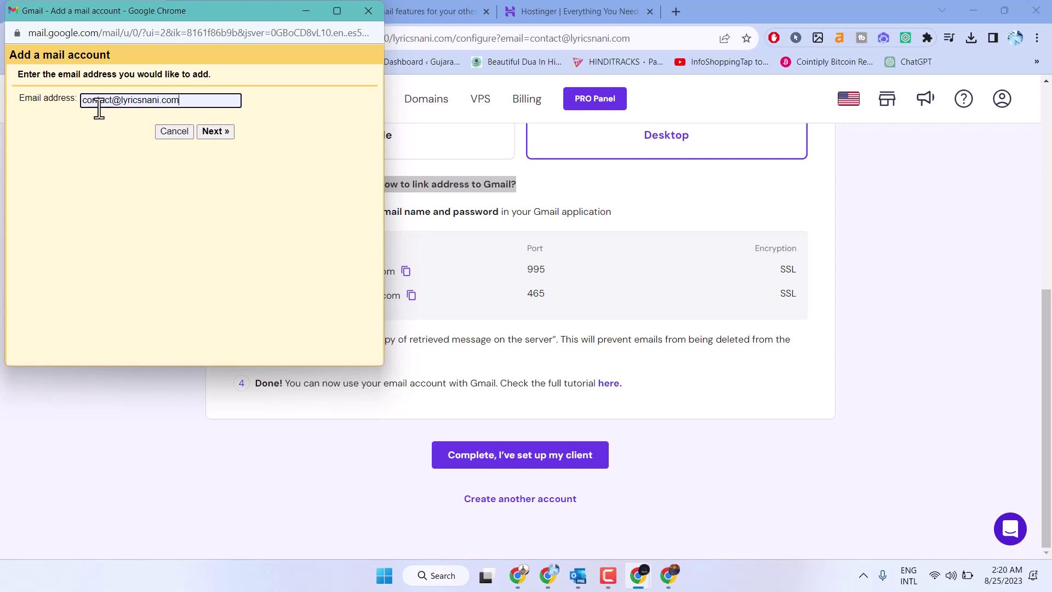
{"action": "left_click", "coordinate": [215, 132]}
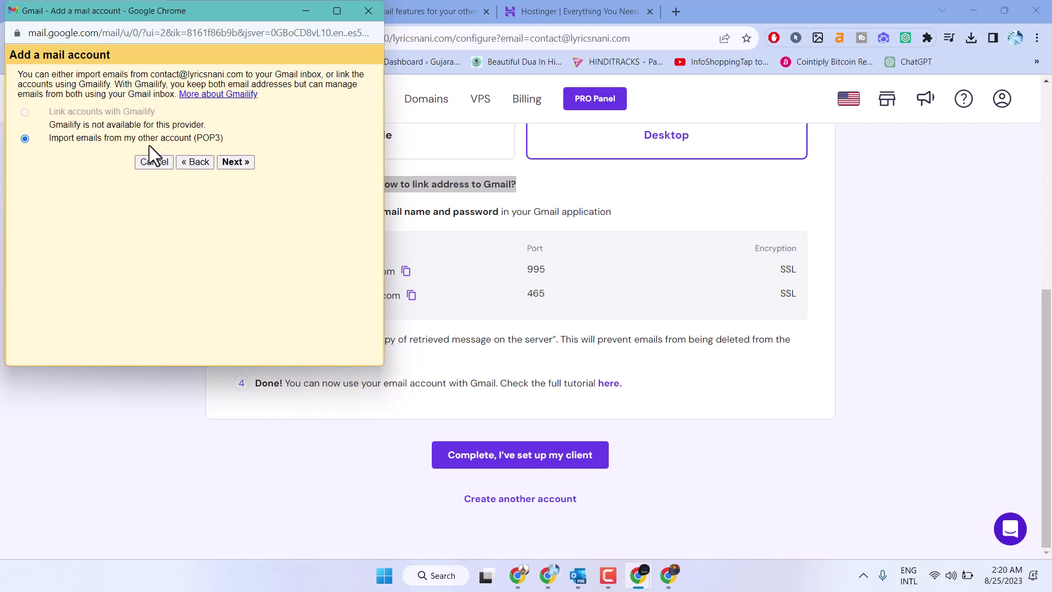
Step: Choose POP3 import, use the full business address as username and enter the account password
{"action": "left_click", "coordinate": [234, 162]}
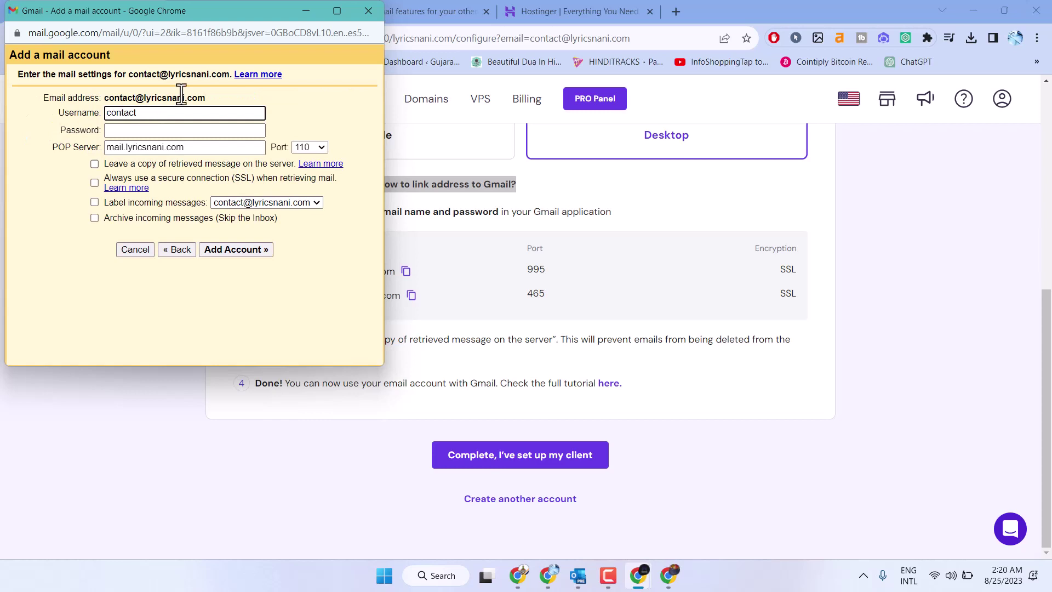
{"action": "left_click_drag", "start_coordinate": [207, 98], "coordinate": [90, 112]}
{"action": "right_click", "coordinate": [108, 100]}
{"action": "left_click", "coordinate": [131, 112]}
{"action": "key", "text": "ctrl+v"}
{"action": "left_click", "coordinate": [121, 131]}
{"action": "type", "text": "•••"}
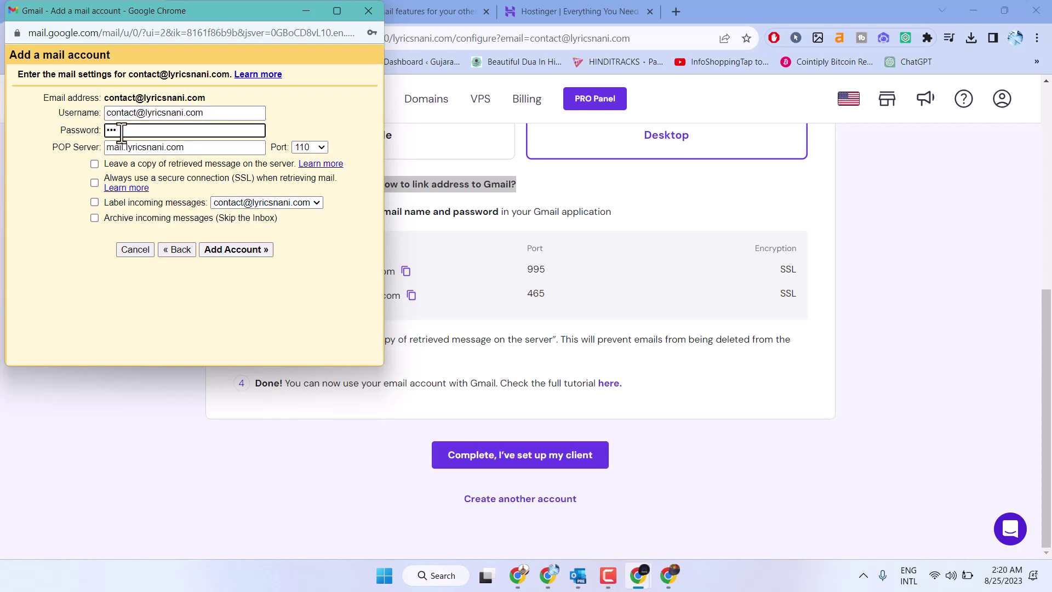
{"action": "type", "text": "••••"}
Step: Replace the POP server with pop.hostinger.com copied from Hostinger's setup page
{"action": "left_click", "coordinate": [334, 366]}
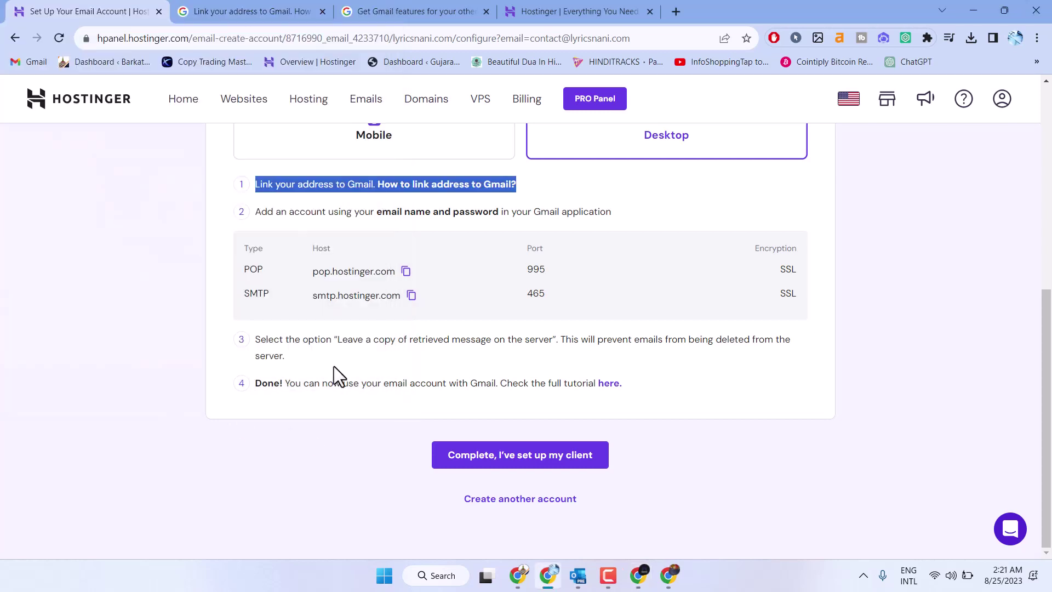
{"action": "left_click", "coordinate": [406, 272]}
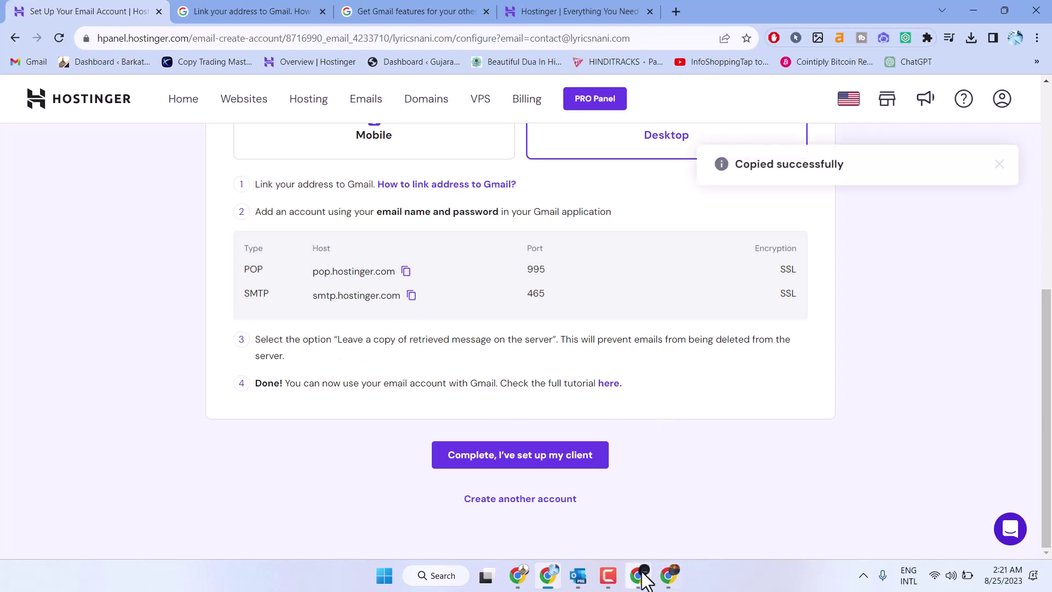
{"action": "mouse_move", "coordinate": [639, 572]}
{"action": "left_click", "coordinate": [686, 508]}
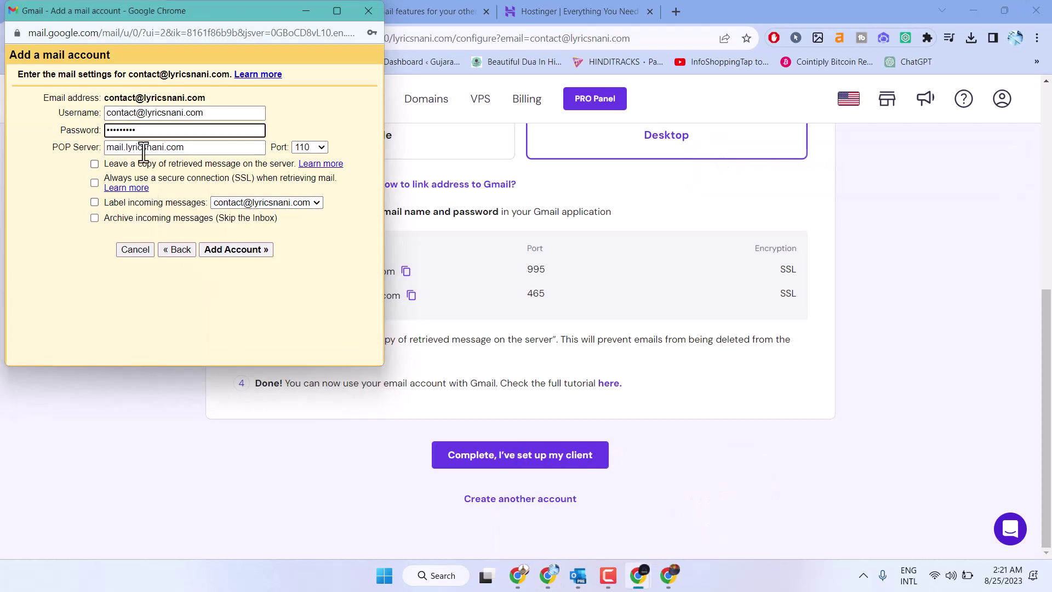
{"action": "left_click_drag", "start_coordinate": [202, 147], "coordinate": [86, 148]}
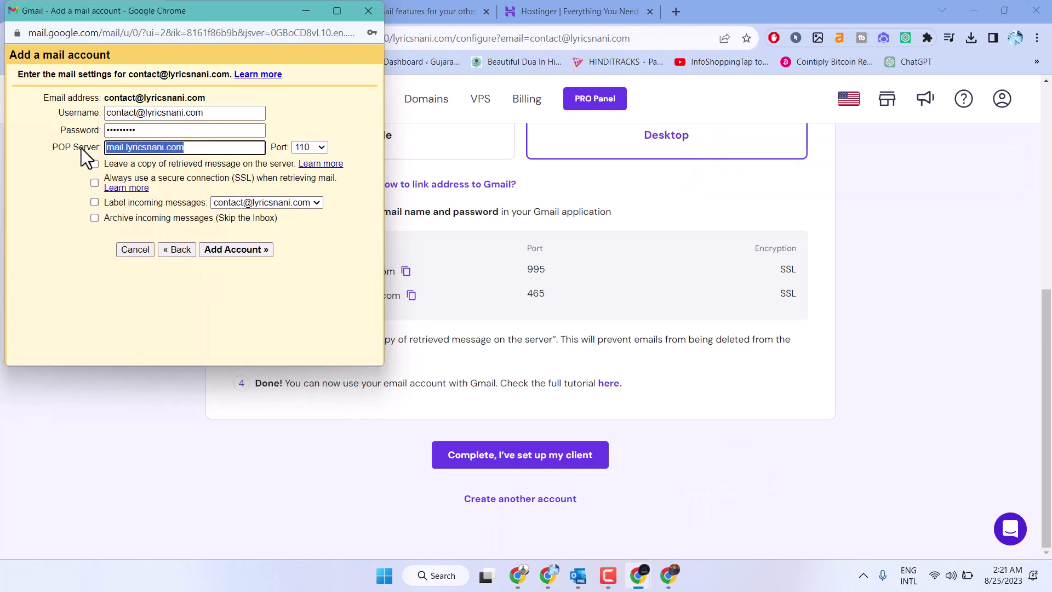
{"action": "key", "text": "alt+Tab"}
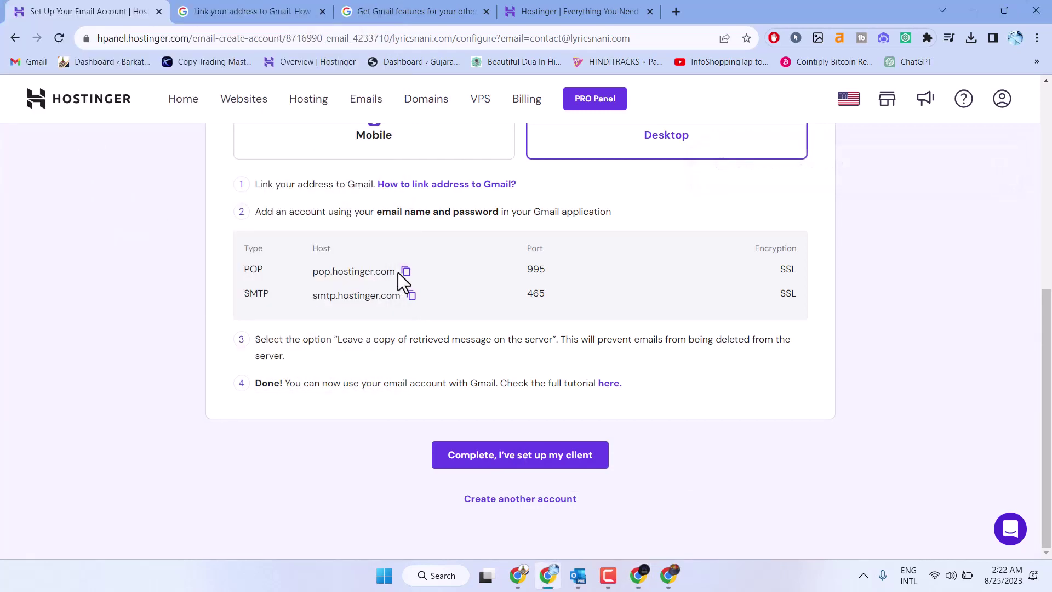
{"action": "left_click", "coordinate": [405, 271]}
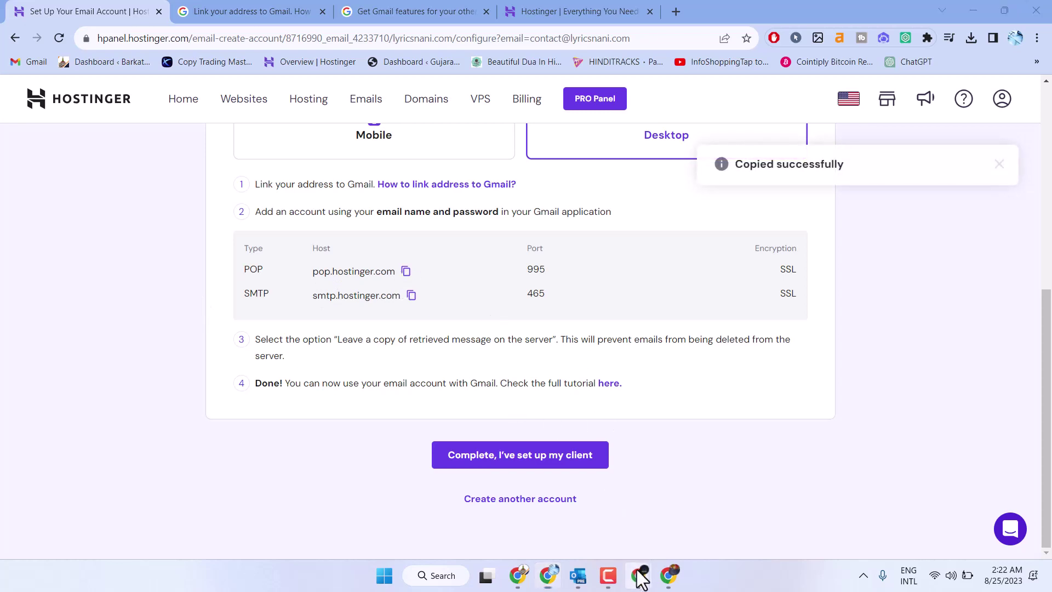
{"action": "left_click", "coordinate": [685, 492]}
{"action": "key", "text": "ctrl+v"}
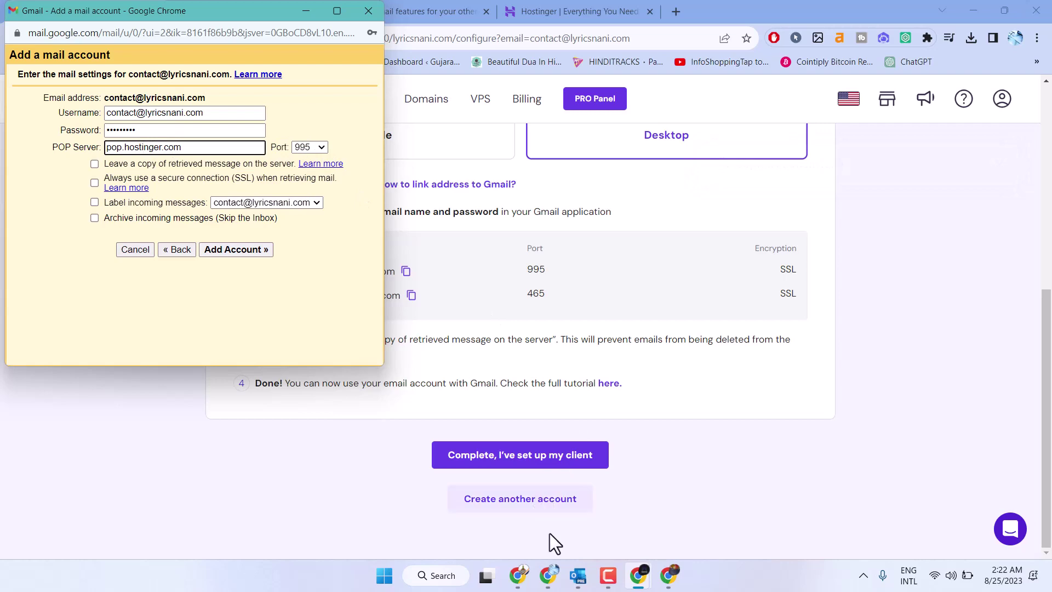
Step: Keep POP port 995, leave copies on the server and use SSL
{"action": "left_click", "coordinate": [550, 574]}
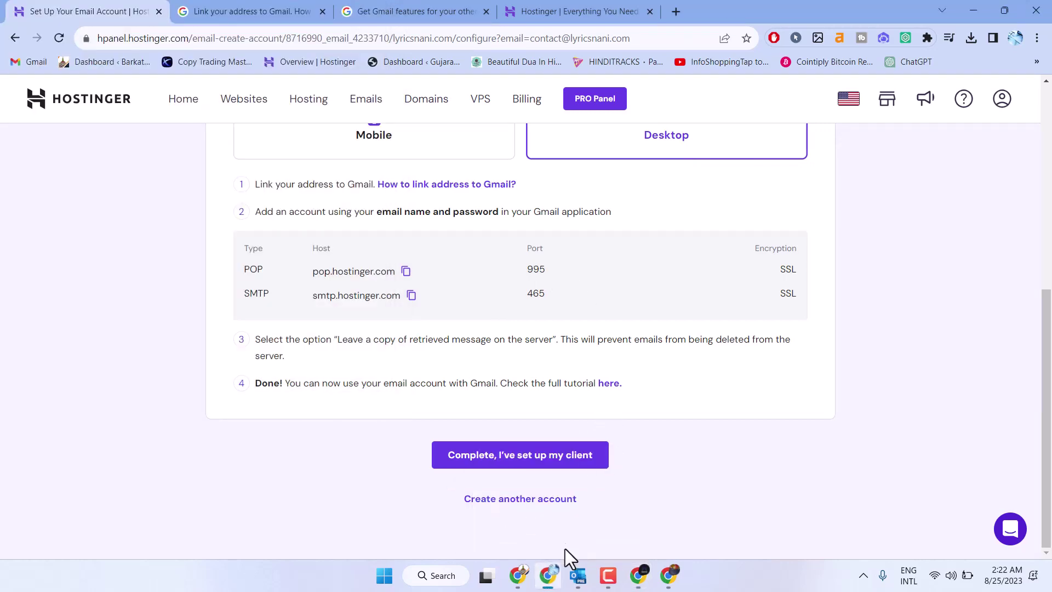
{"action": "left_click", "coordinate": [548, 574]}
{"action": "left_click", "coordinate": [320, 148]}
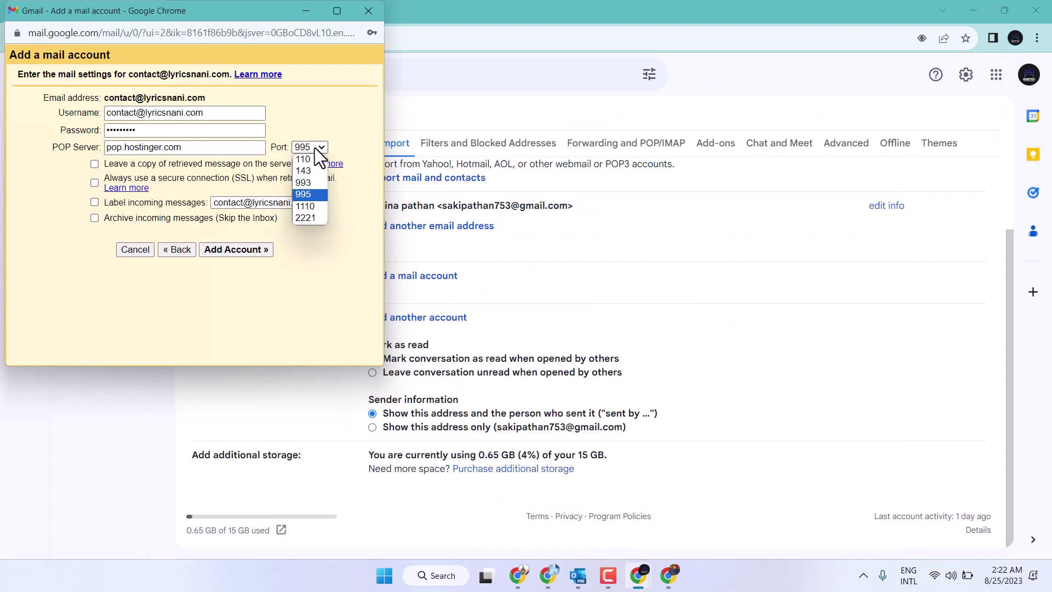
{"action": "left_click", "coordinate": [302, 198]}
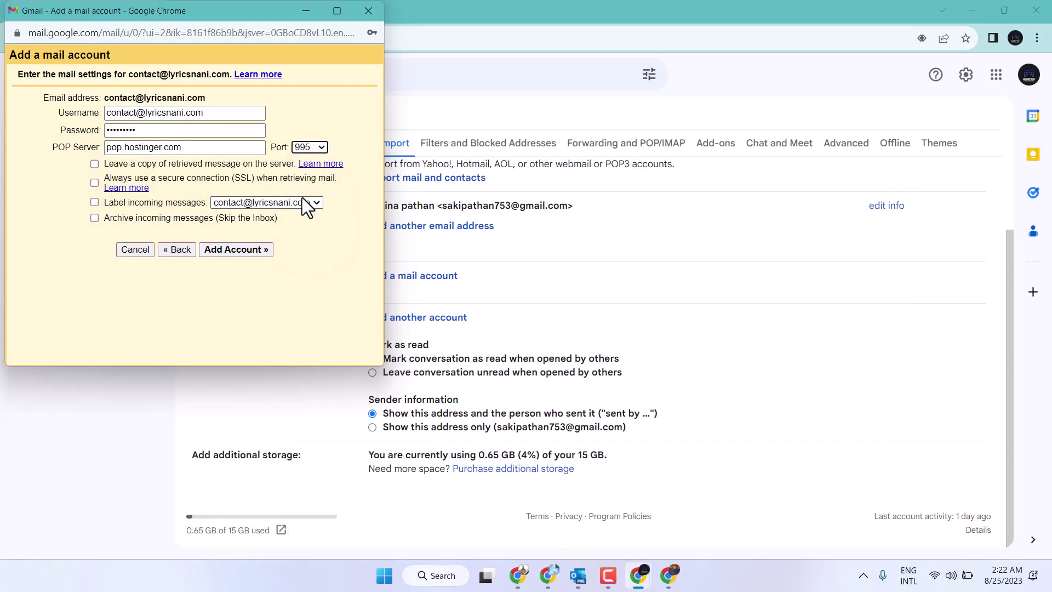
{"action": "left_click", "coordinate": [95, 165]}
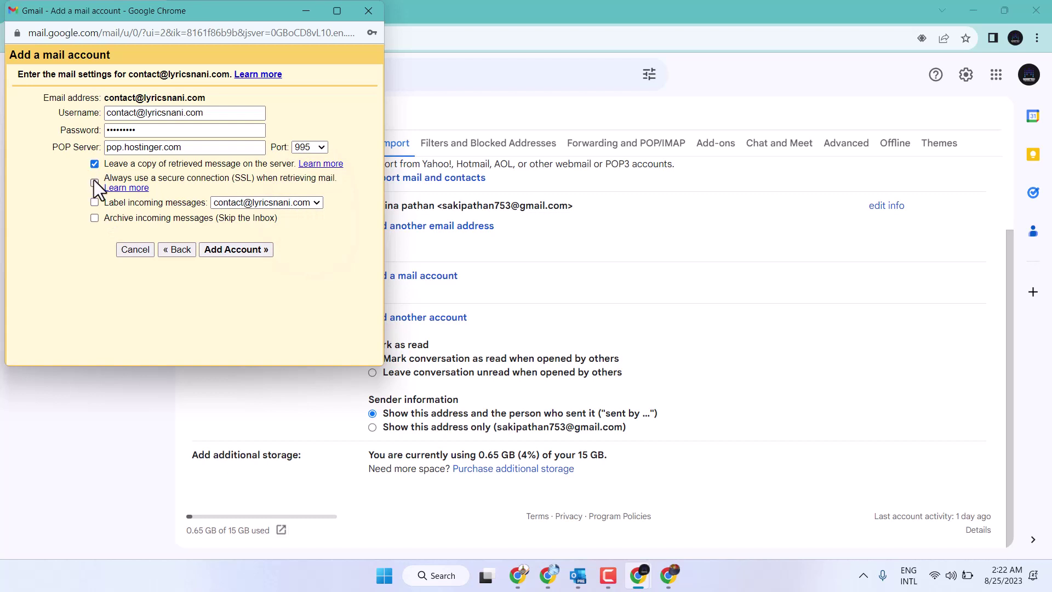
{"action": "left_click", "coordinate": [94, 183]}
Step: Add the POP account and choose to also send mail as the lyricsnani.com address
{"action": "left_click", "coordinate": [251, 252]}
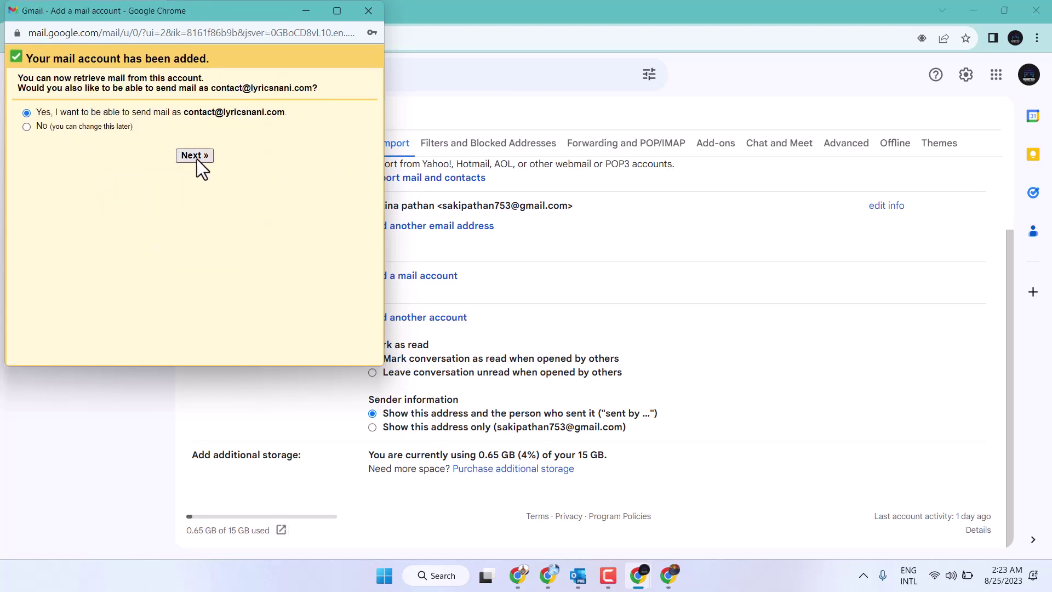
{"action": "left_click", "coordinate": [193, 157]}
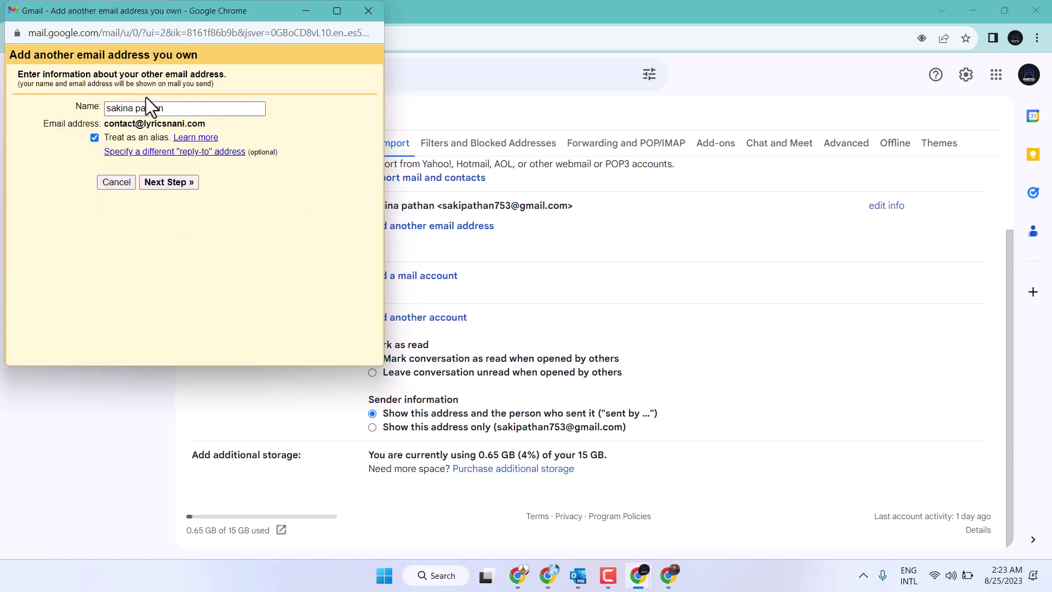
{"action": "left_click", "coordinate": [166, 182]}
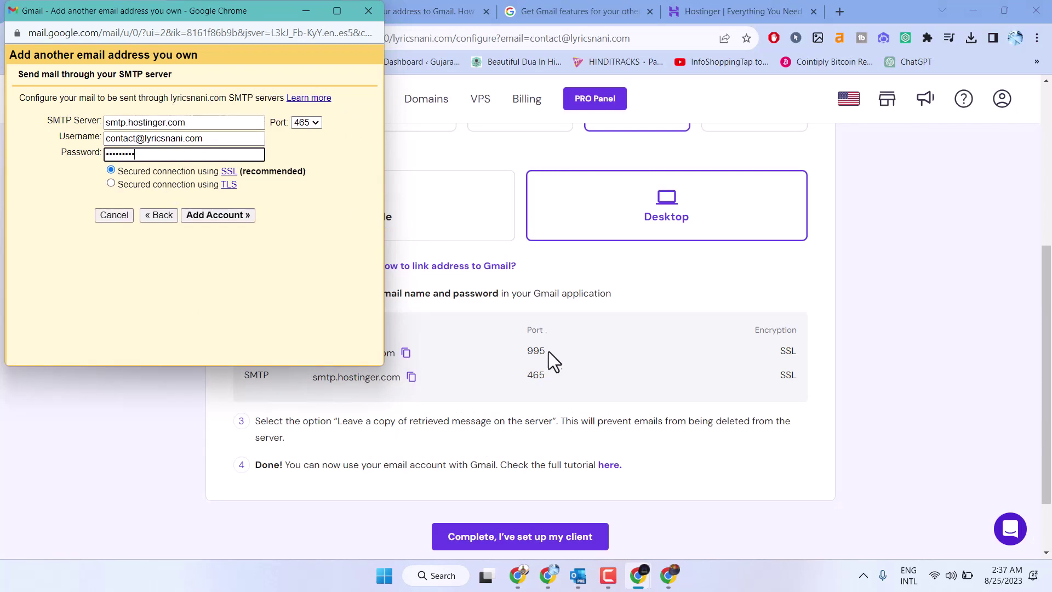
Step: Copy smtp.hostinger.com from hPanel into Gmail's SMTP Server field and keep port 465
{"action": "left_click", "coordinate": [548, 575]}
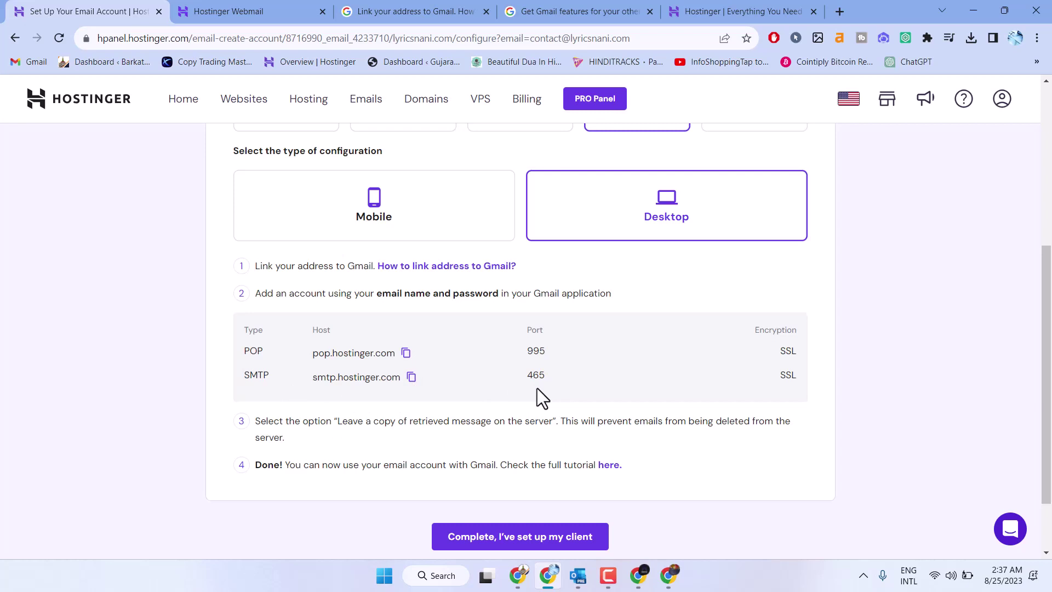
{"action": "left_click", "coordinate": [412, 377]}
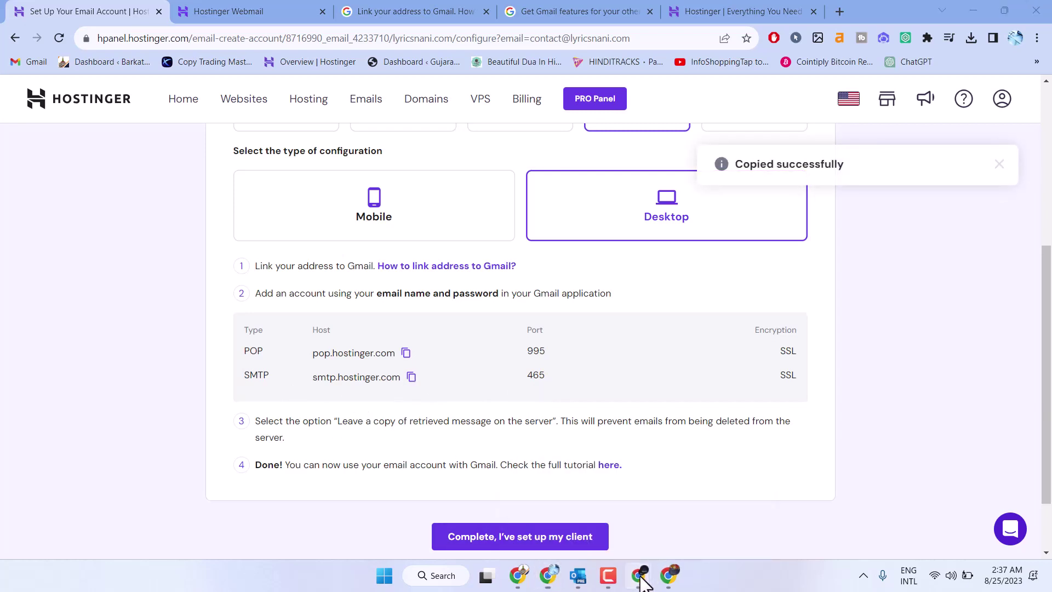
{"action": "mouse_move", "coordinate": [648, 577]}
{"action": "left_click", "coordinate": [705, 510]}
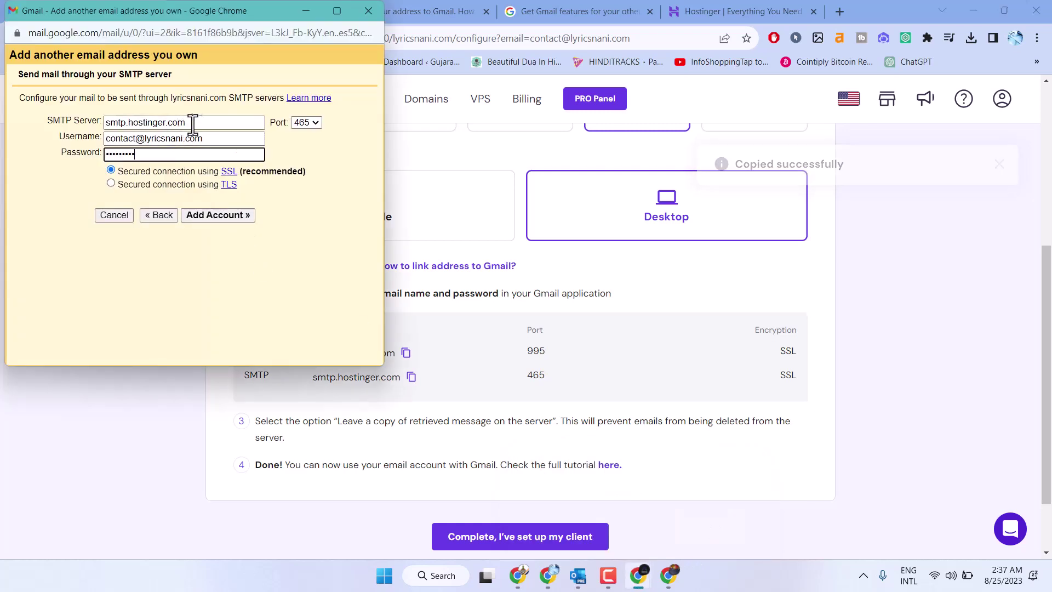
{"action": "left_click_drag", "start_coordinate": [192, 122], "coordinate": [50, 127]}
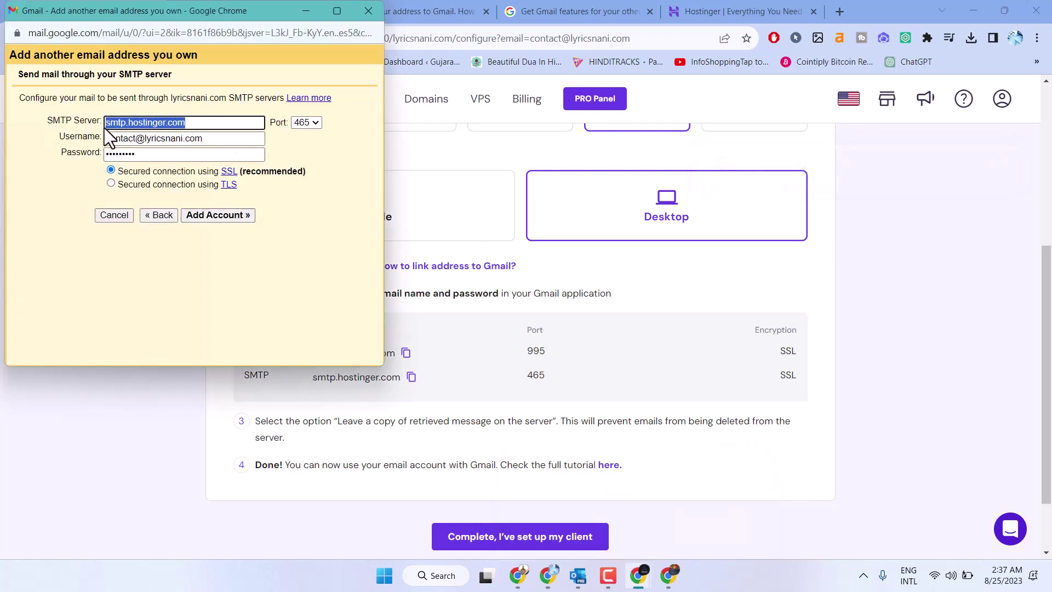
{"action": "key", "text": "ctrl+v"}
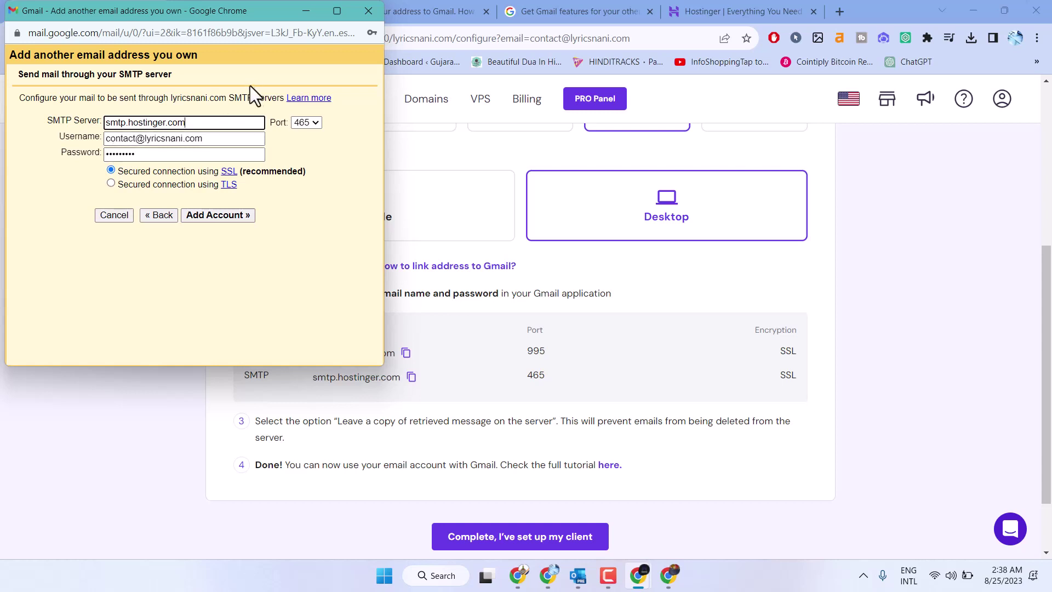
{"action": "left_click", "coordinate": [315, 124]}
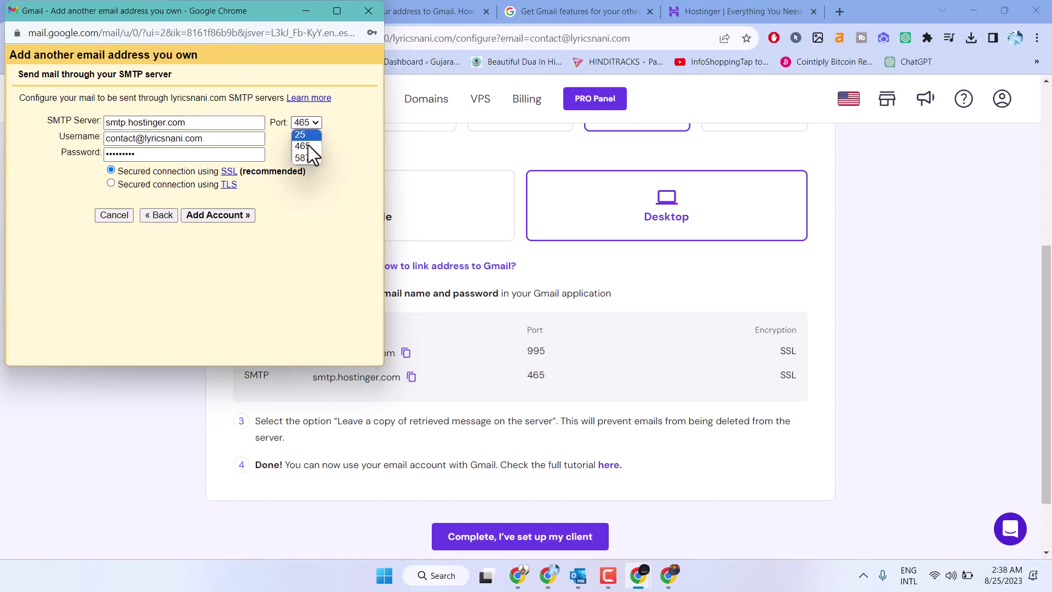
{"action": "left_click", "coordinate": [307, 146]}
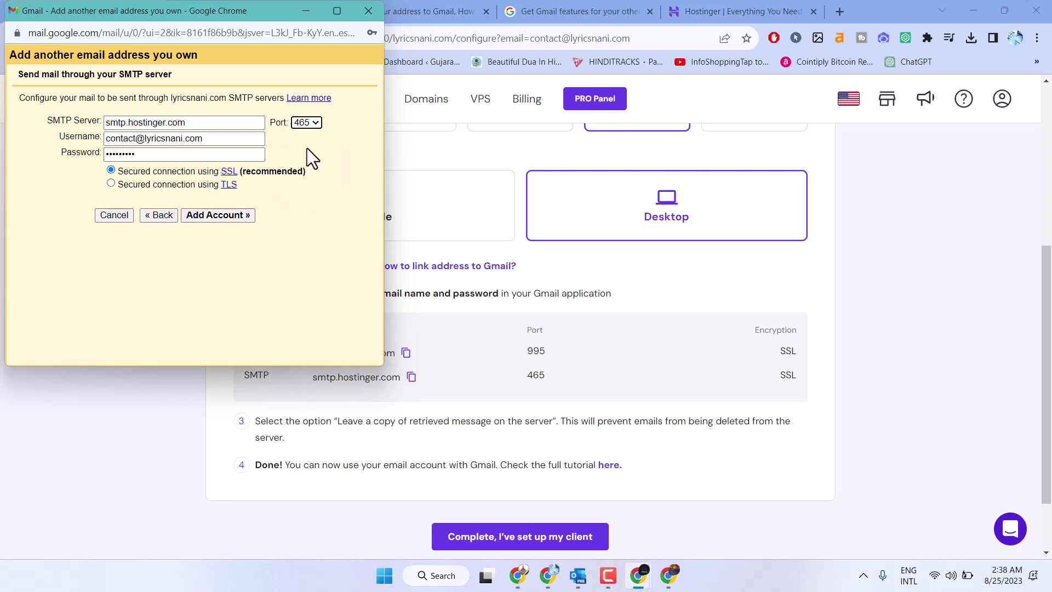
Step: Submit the SMTP settings with Add Account and dismiss Chrome's save-password prompt
{"action": "left_click", "coordinate": [221, 216]}
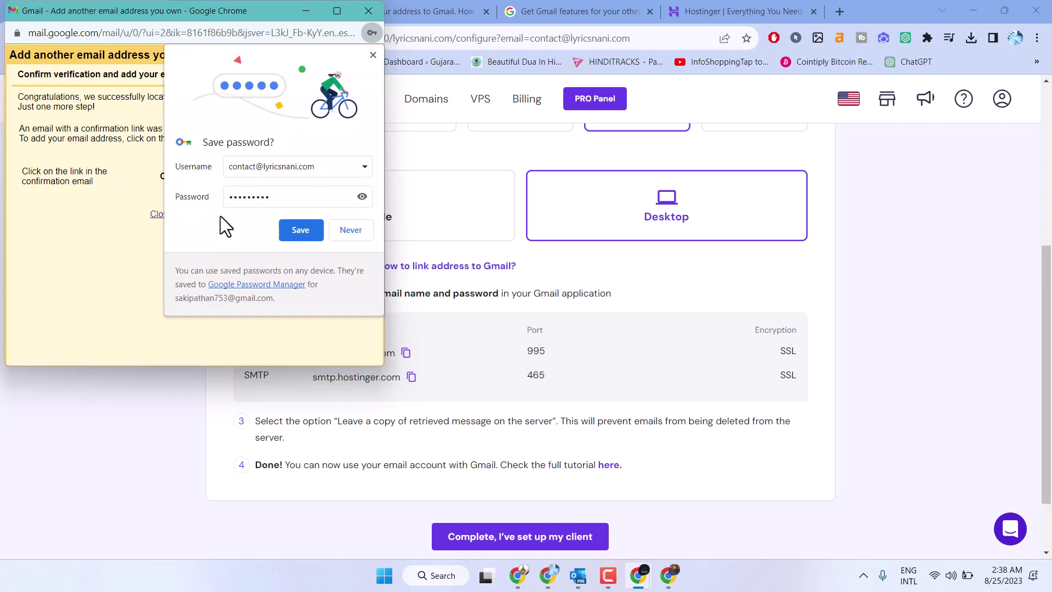
{"action": "left_click", "coordinate": [371, 56]}
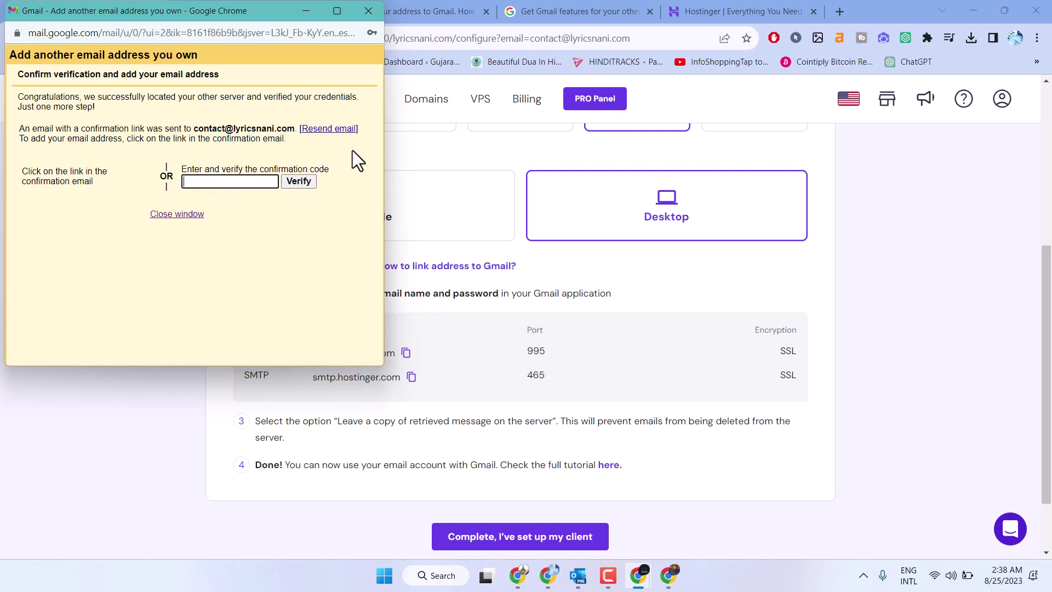
{"action": "left_click", "coordinate": [549, 575]}
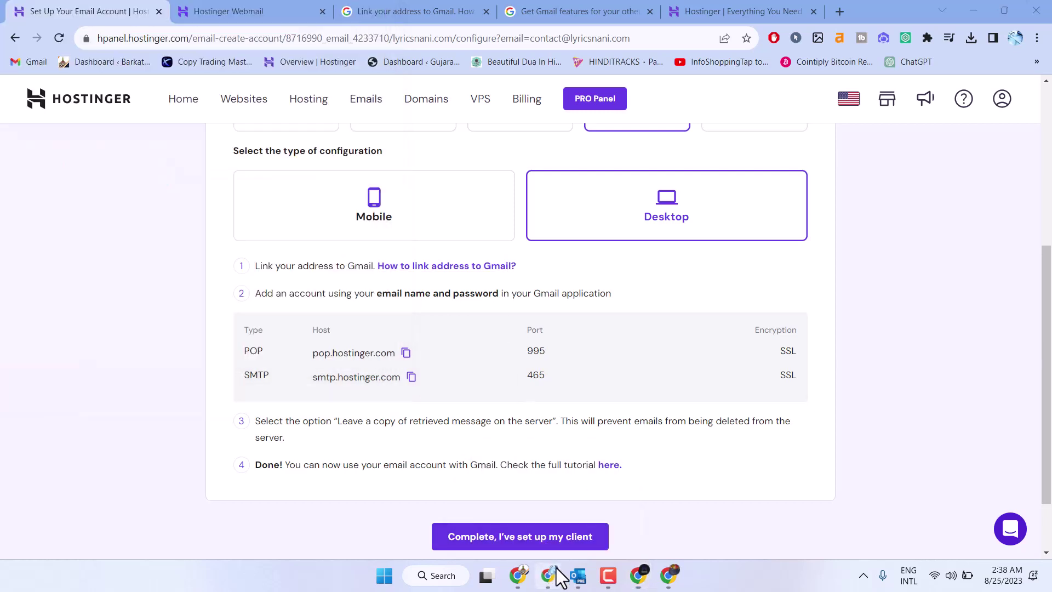
{"action": "scroll", "coordinate": [646, 398], "scroll_direction": "down", "scroll_amount": 2}
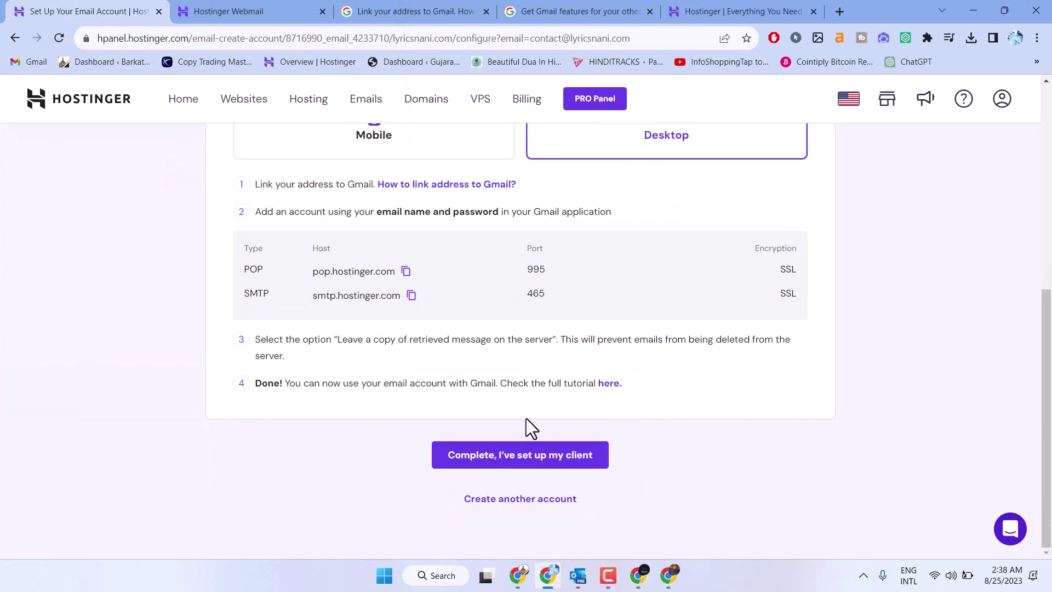
{"action": "left_click", "coordinate": [491, 456]}
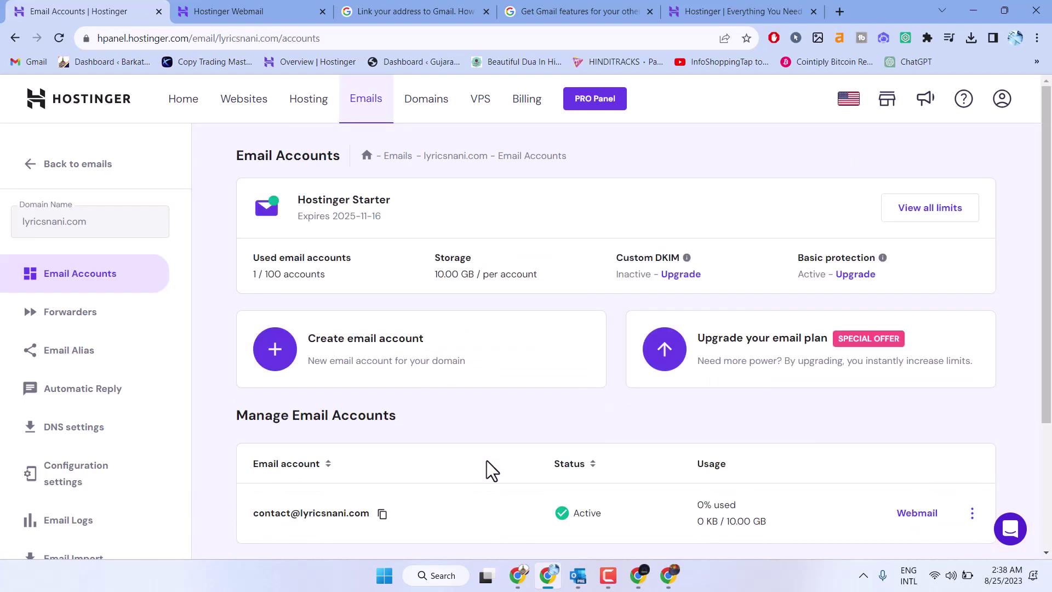
{"action": "scroll", "coordinate": [822, 350], "scroll_direction": "down", "scroll_amount": 3}
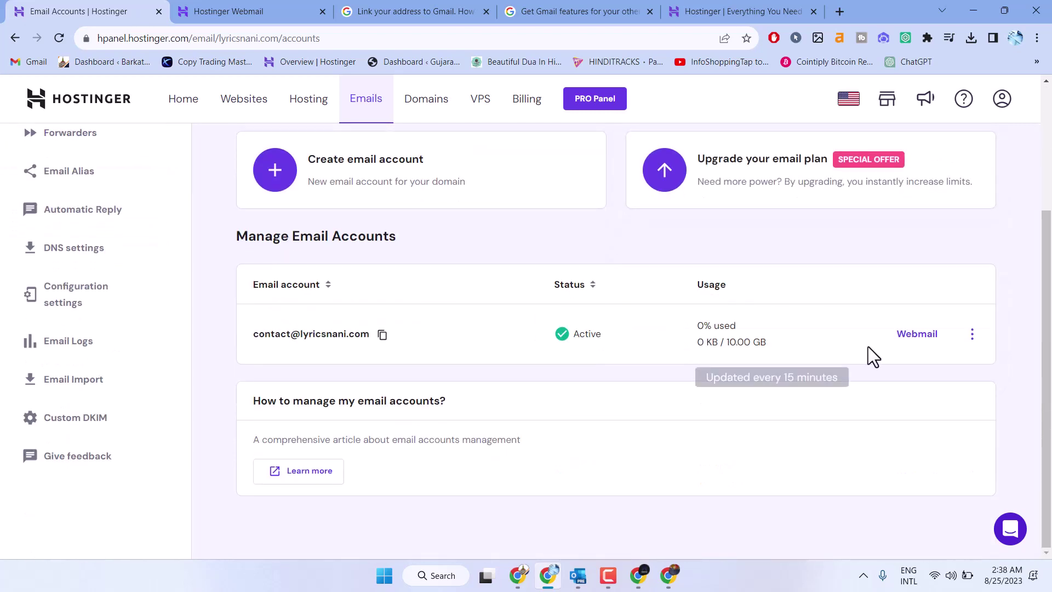
{"action": "left_click", "coordinate": [917, 335]}
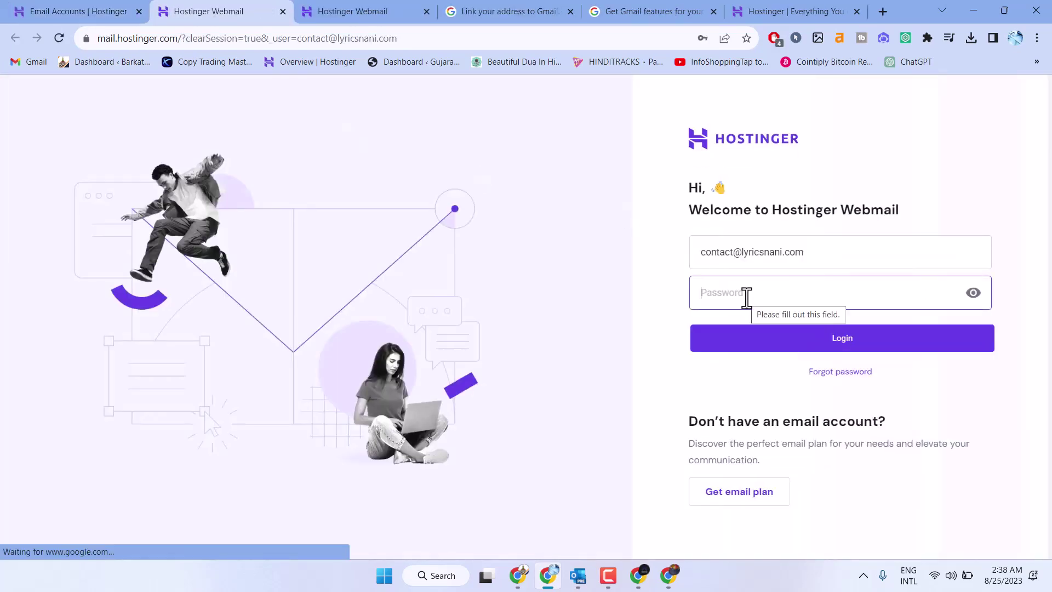
Step: Log in to Webmail with the mailbox password and copy the code from the Gmail Confirmation email
{"action": "type", "text": "•••"}
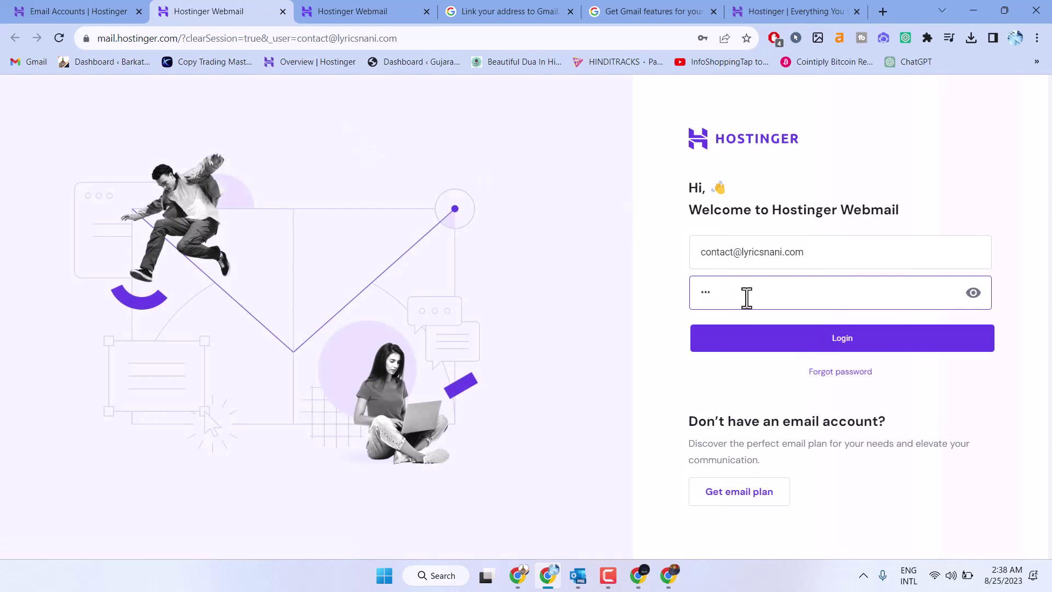
{"action": "type", "text": "•••••"}
{"action": "left_click", "coordinate": [754, 344]}
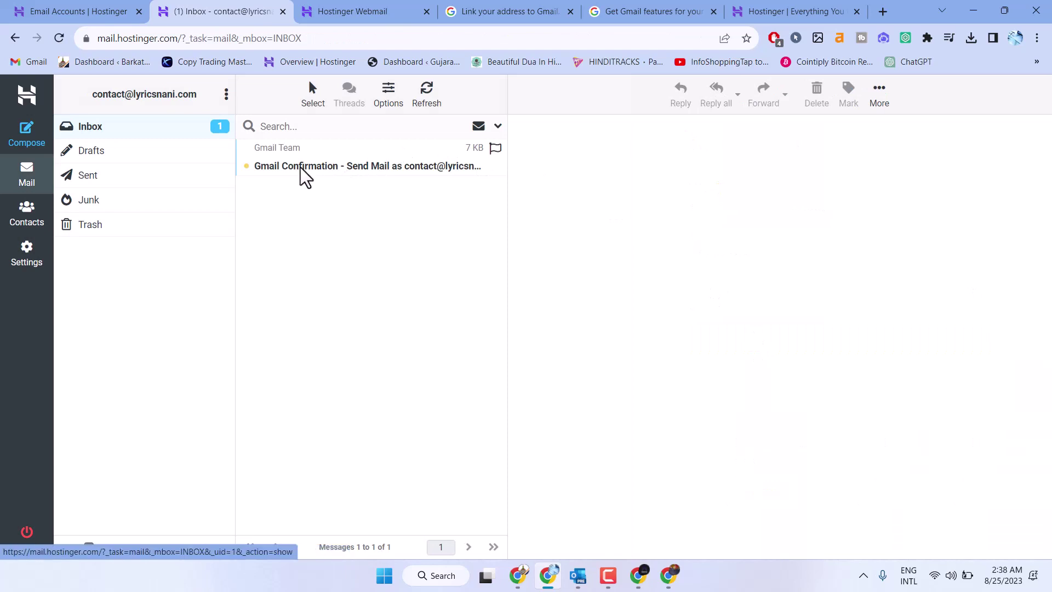
{"action": "left_click", "coordinate": [368, 167]}
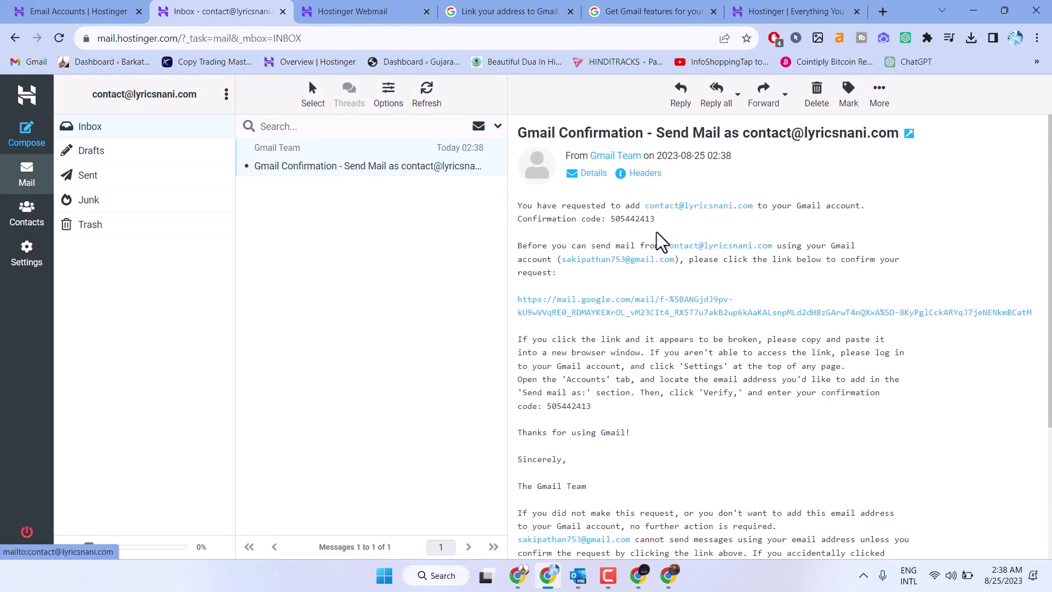
{"action": "left_click_drag", "start_coordinate": [612, 219], "coordinate": [655, 219]}
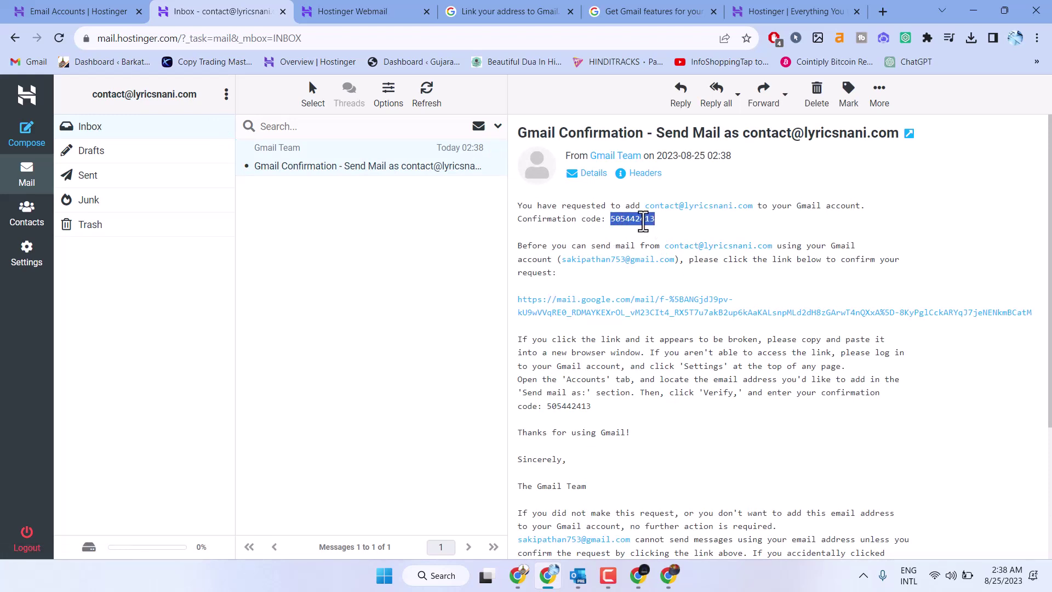
{"action": "right_click", "coordinate": [642, 222]}
{"action": "left_click", "coordinate": [671, 235]}
Step: Paste the copied confirmation code into the Gmail verification window's code field
{"action": "mouse_move", "coordinate": [647, 578]}
{"action": "left_click", "coordinate": [737, 530]}
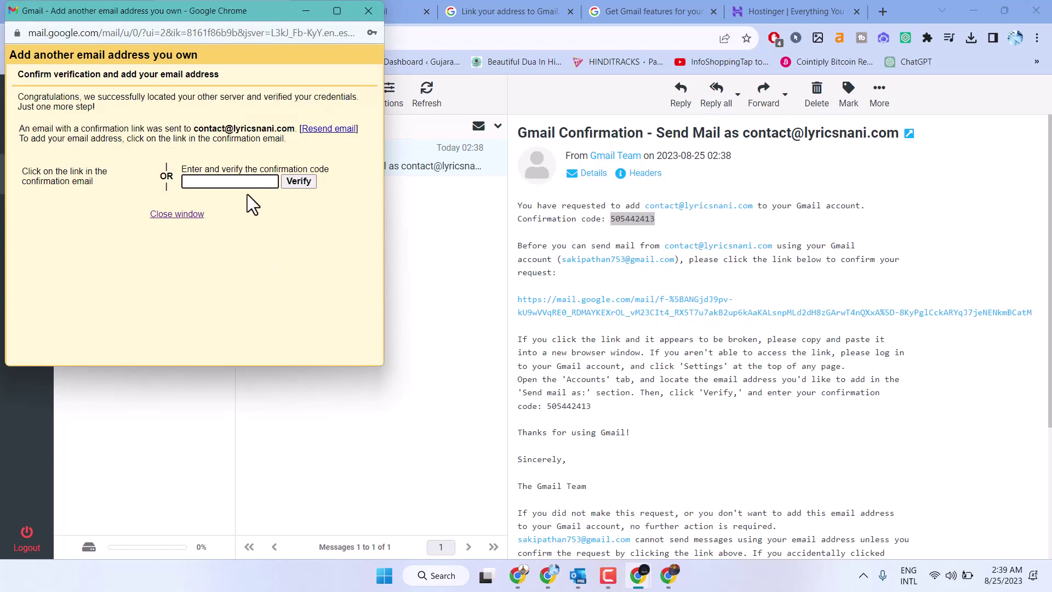
{"action": "right_click", "coordinate": [231, 185]}
{"action": "left_click", "coordinate": [261, 295]}
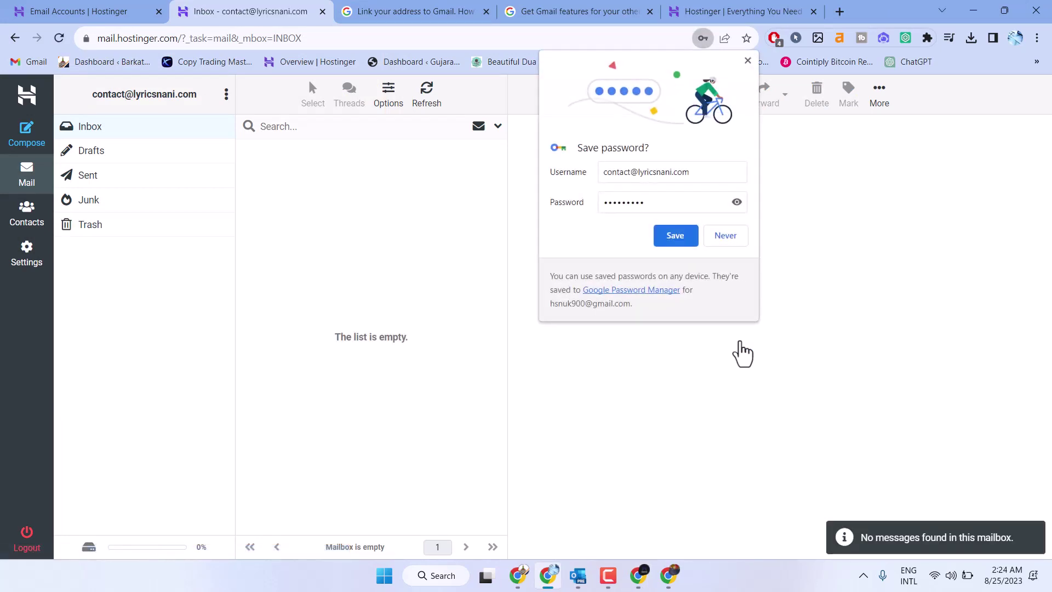
Step: Save the Hostinger Webmail login in Chrome's password manager
{"action": "left_click", "coordinate": [679, 232]}
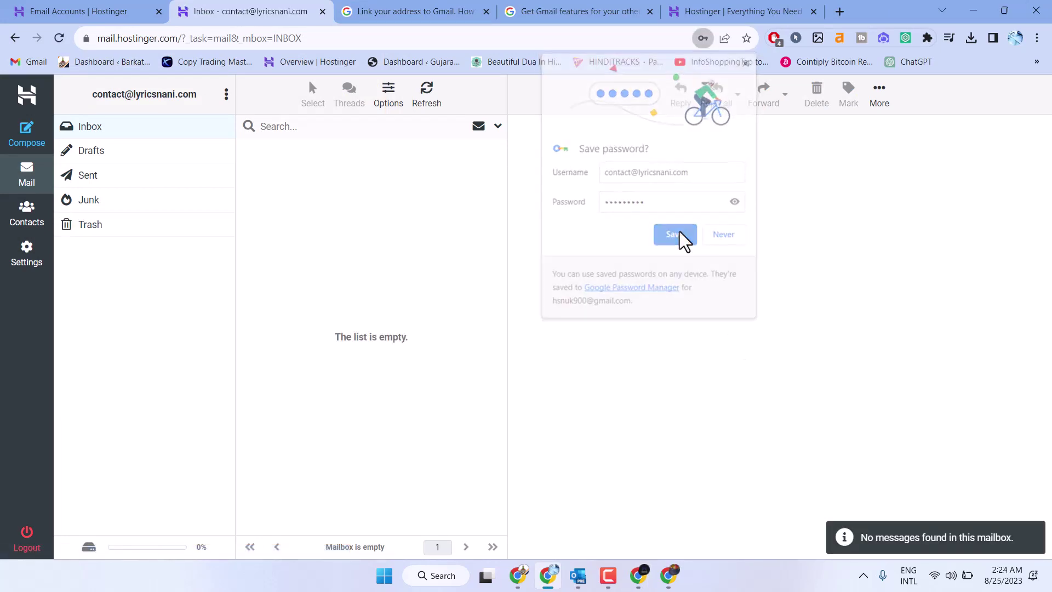